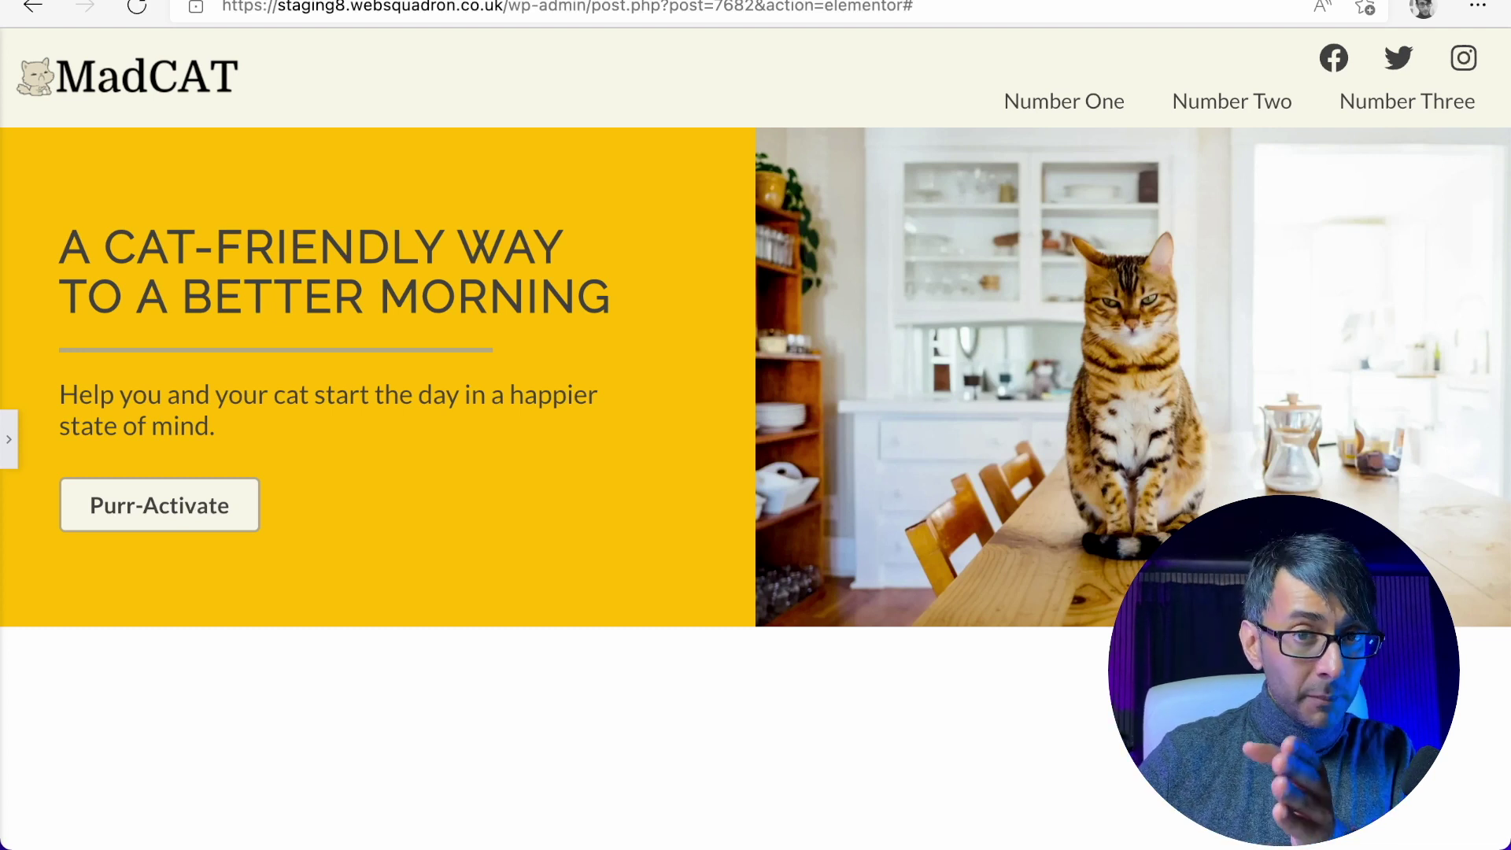
# - Switch the preview to the Mobile device and set its width to 378 px
pyautogui.click(8, 448)
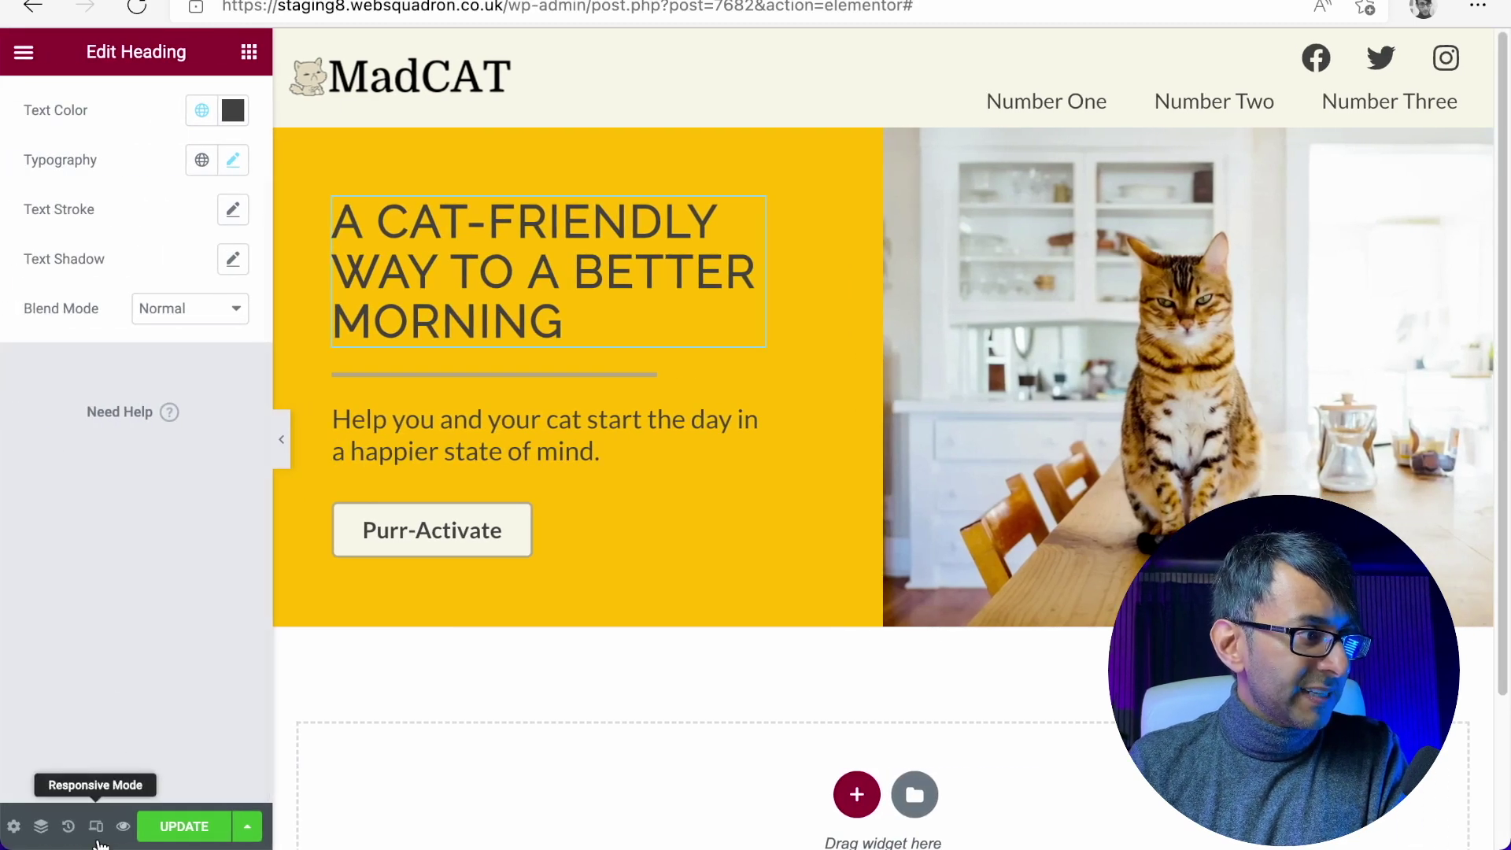
pyautogui.click(97, 832)
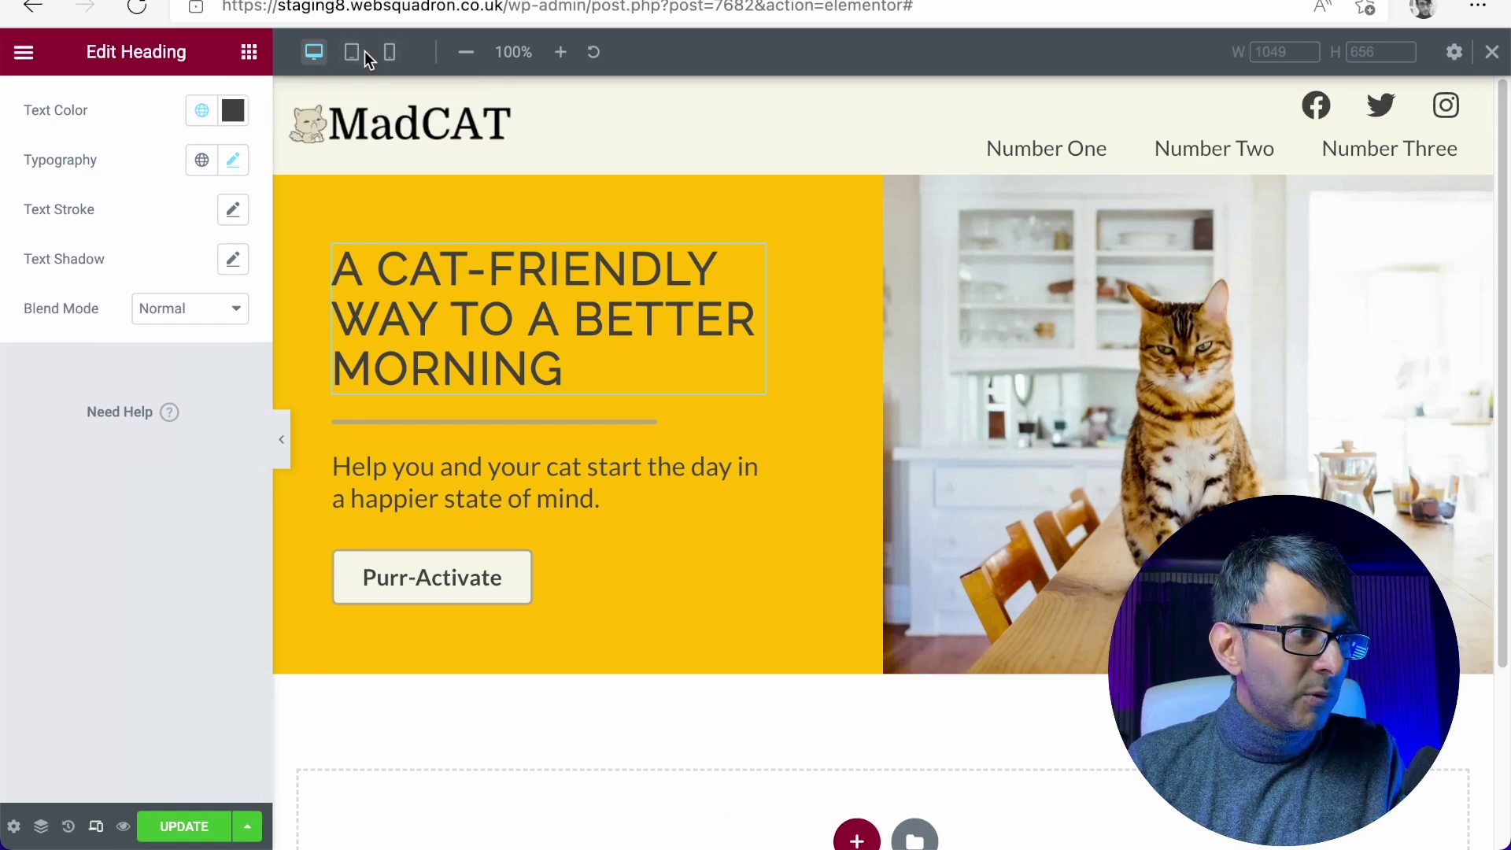
pyautogui.click(390, 52)
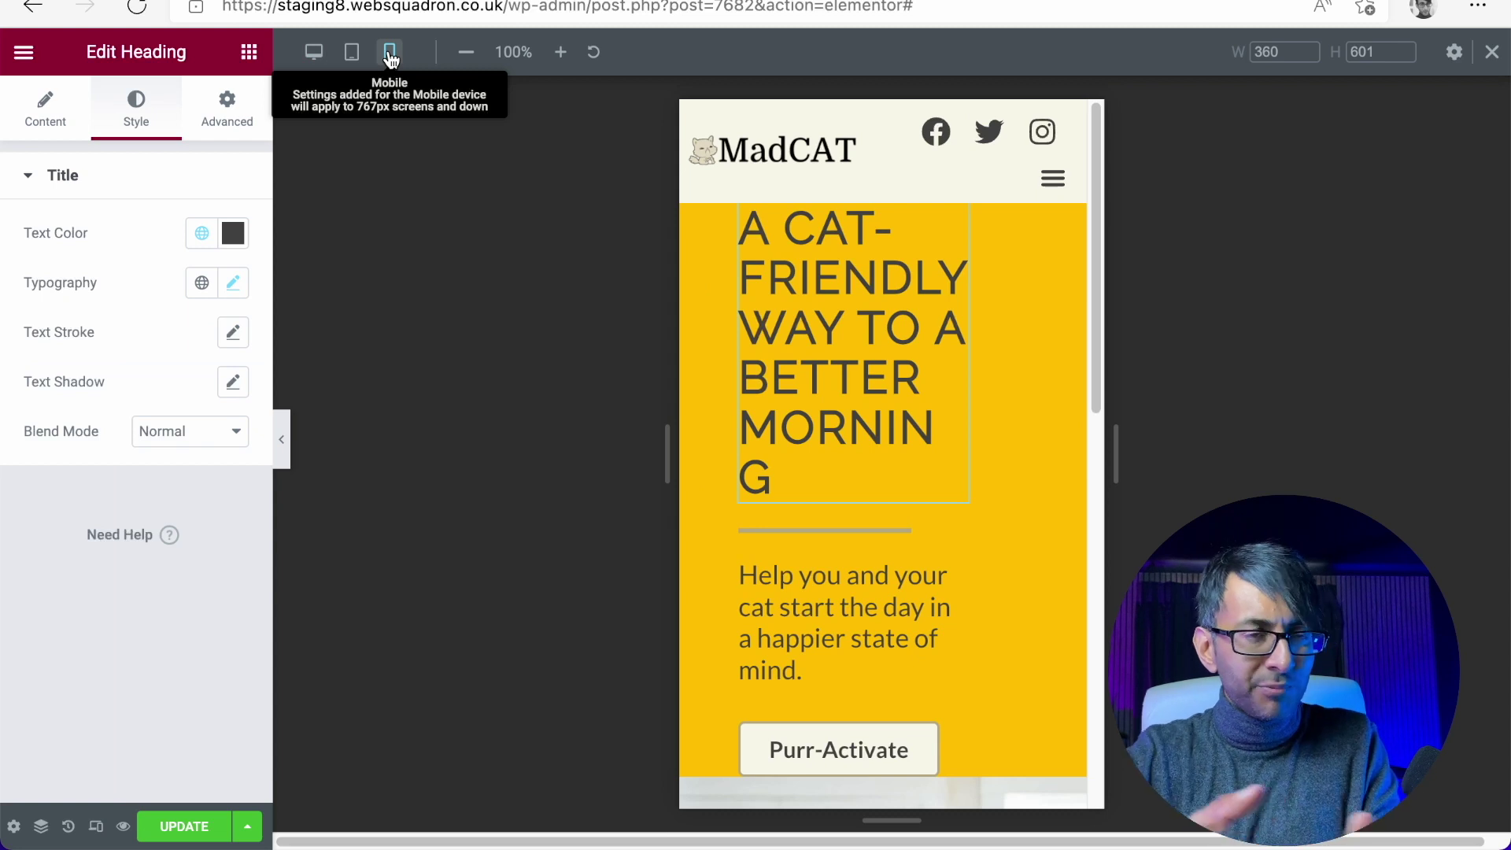
pyautogui.doubleClick(1267, 52)
pyautogui.write('378')
pyautogui.press('Return')
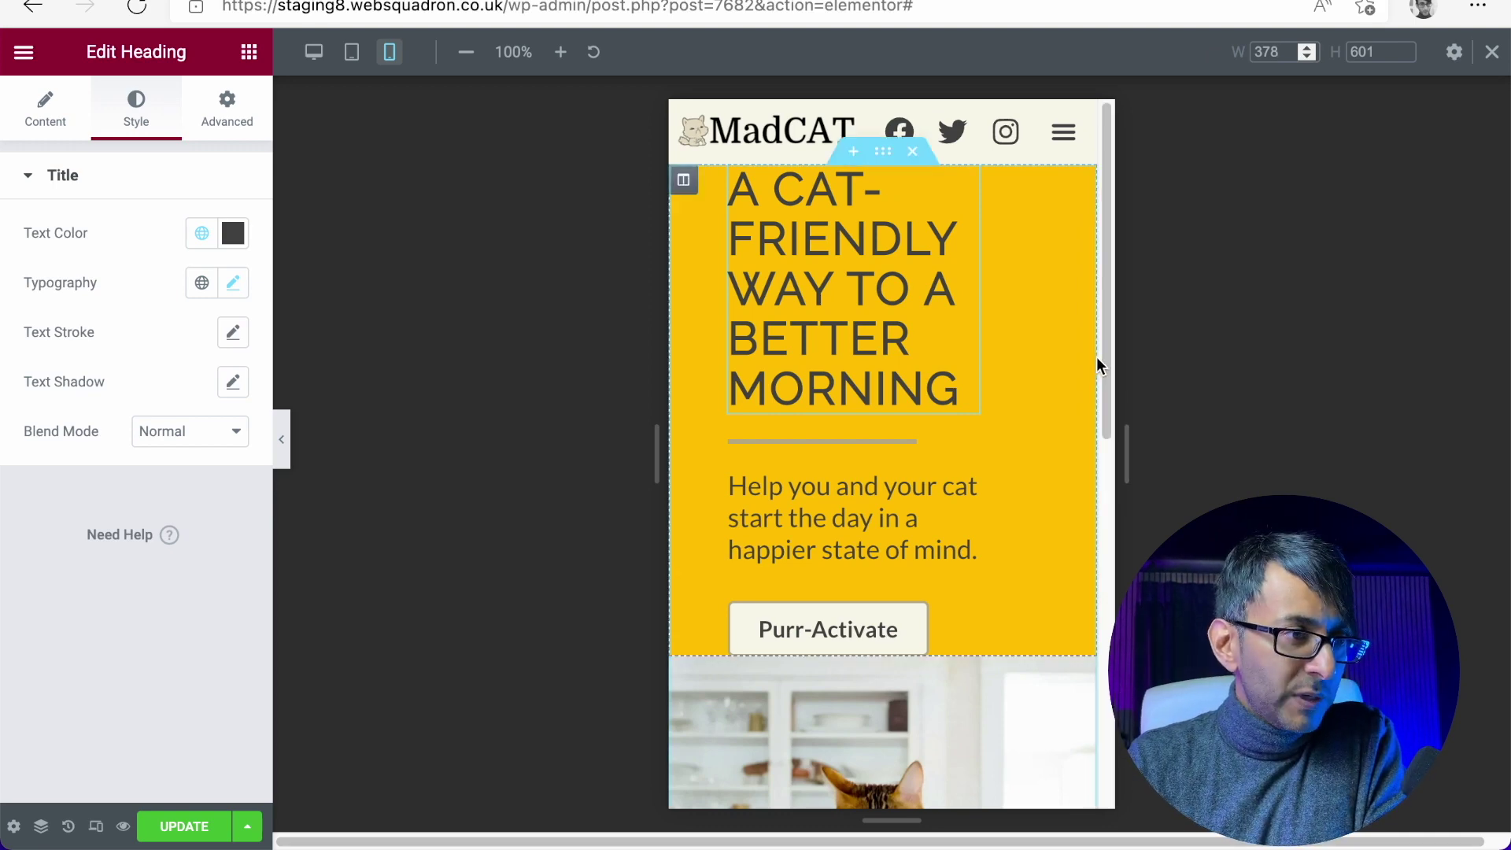
pyautogui.moveTo(1105, 345); pyautogui.dragTo(1166, 302)
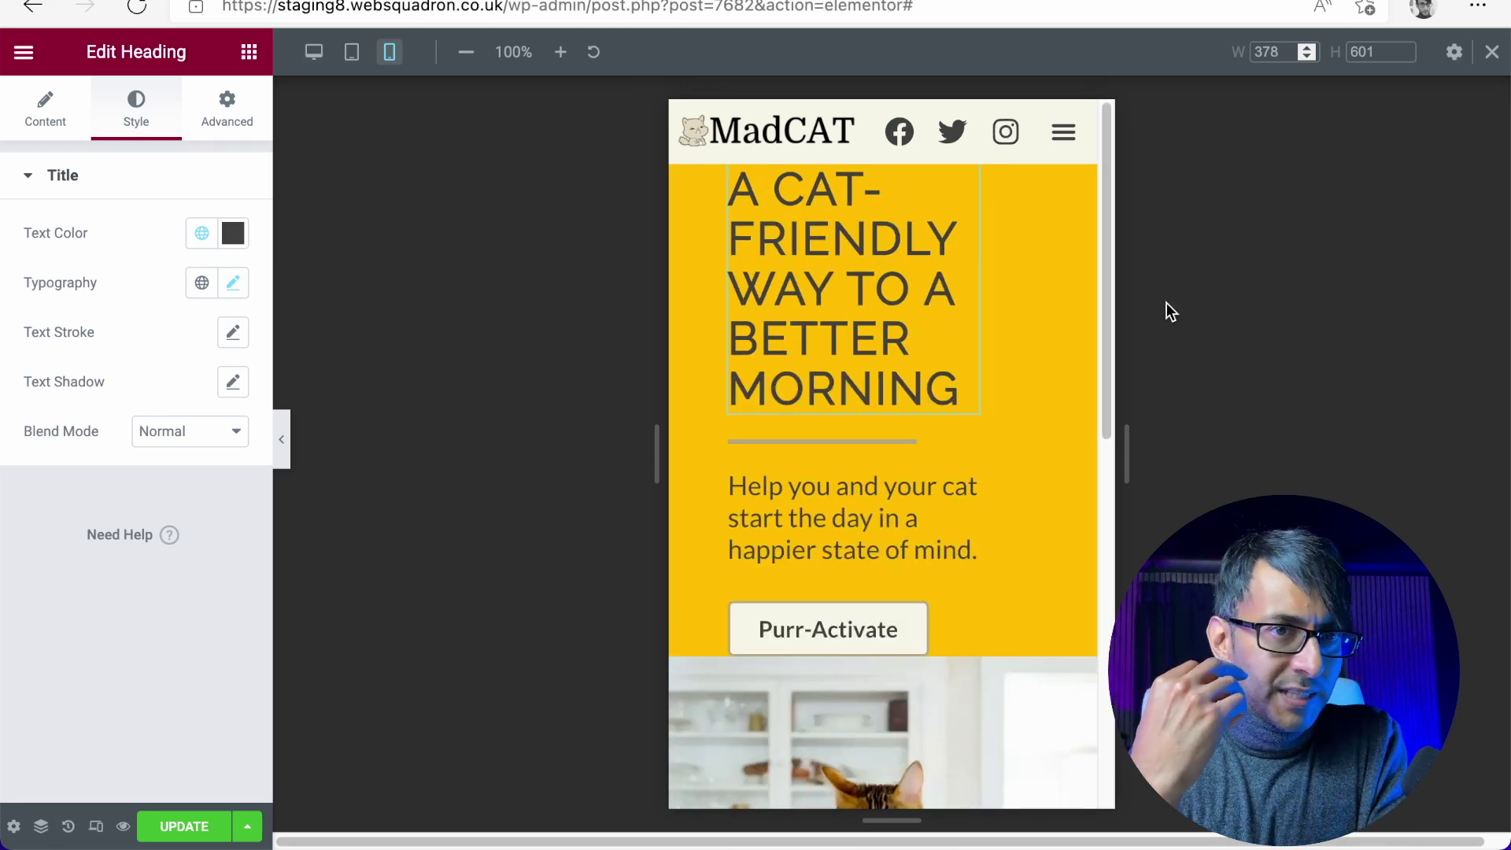
# - Set the hero section's Reverse Columns (Mobile) to Yes, then check the desktop layout is unchanged
pyautogui.moveTo(968, 226)
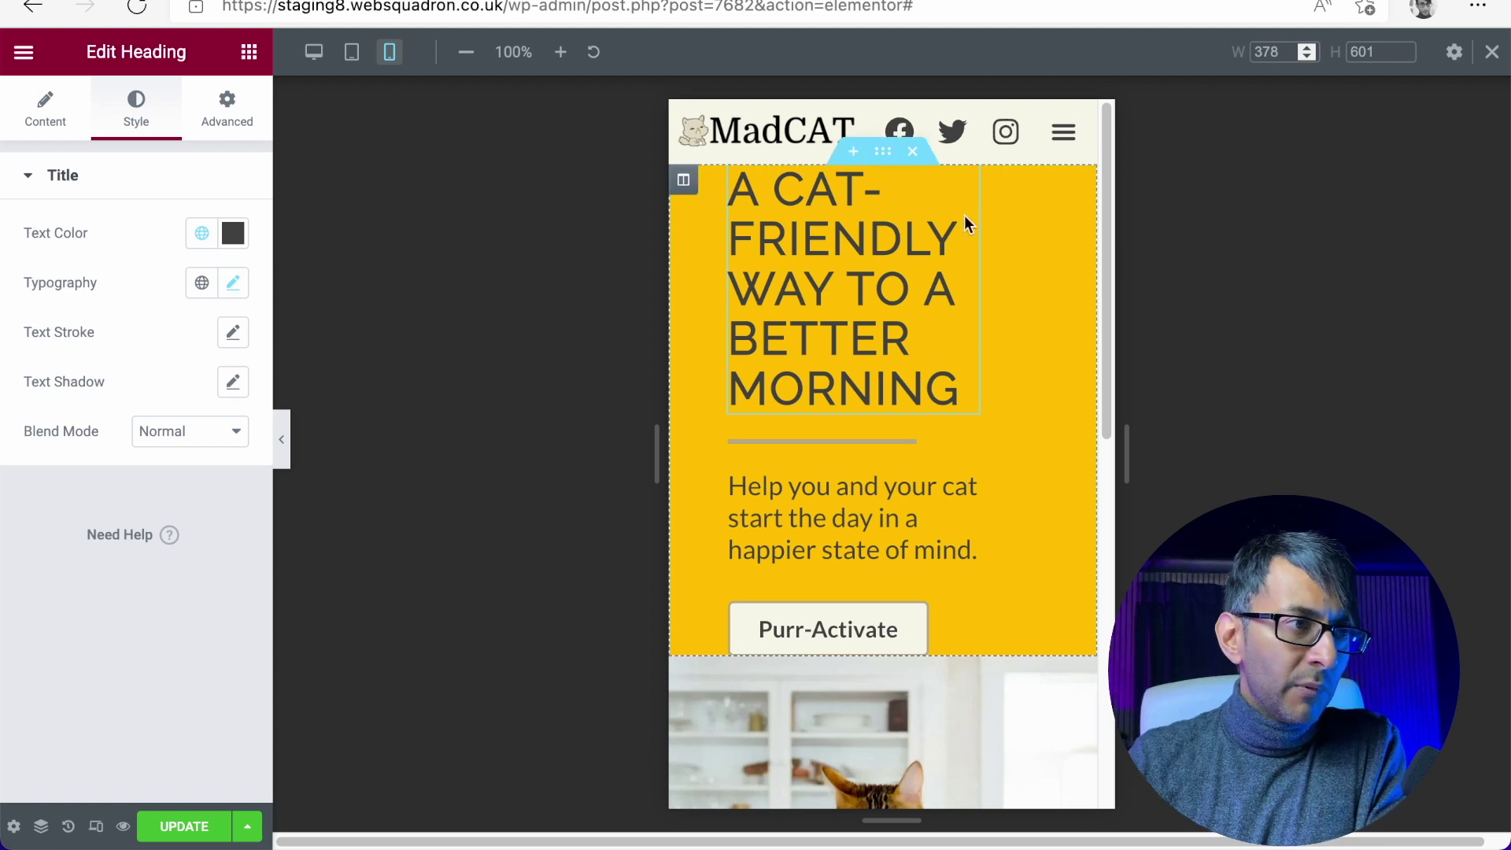
pyautogui.click(882, 160)
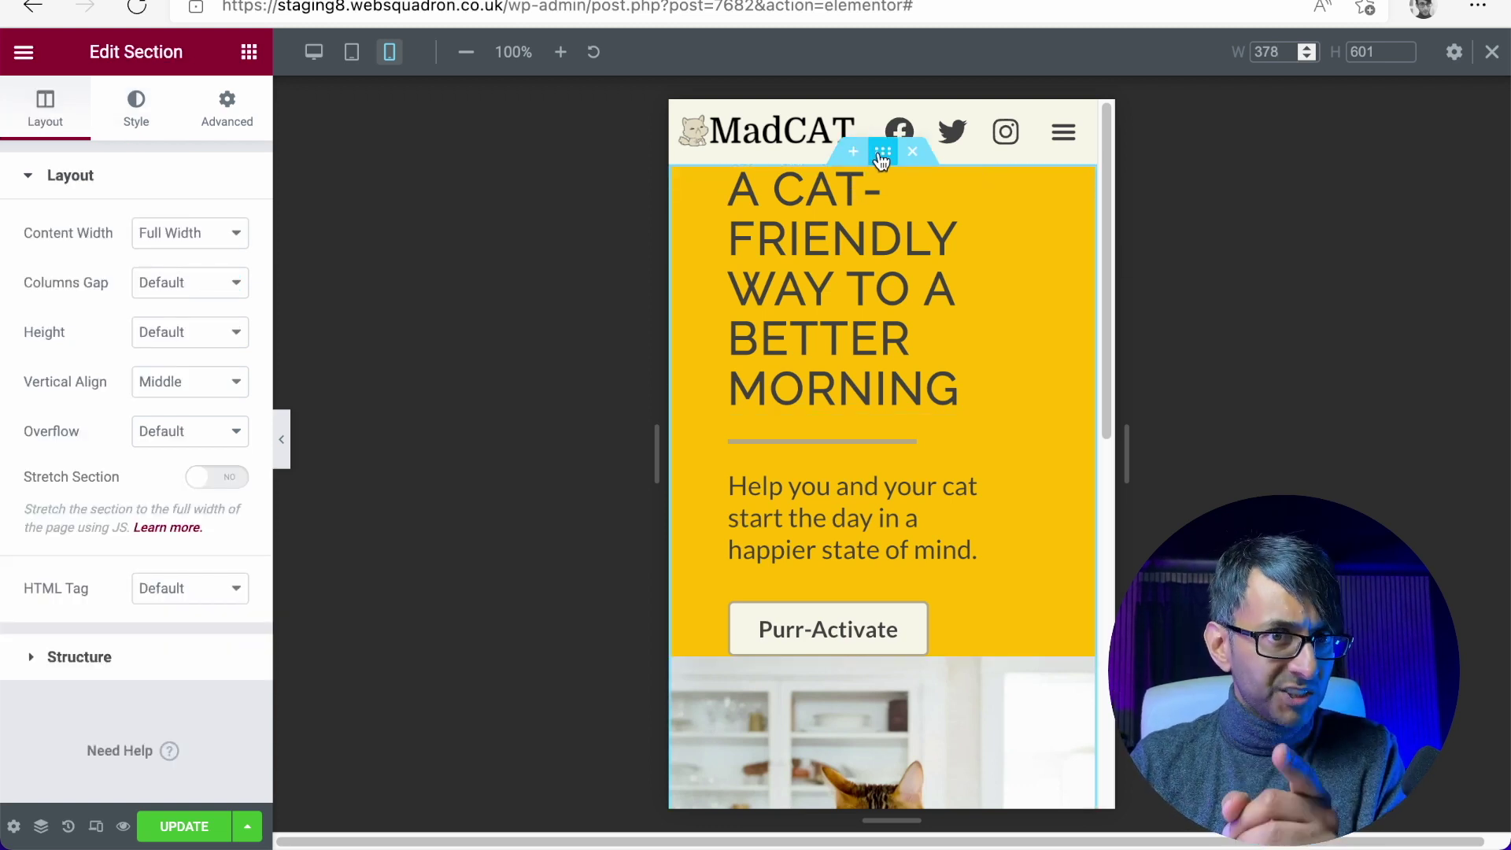
pyautogui.click(242, 108)
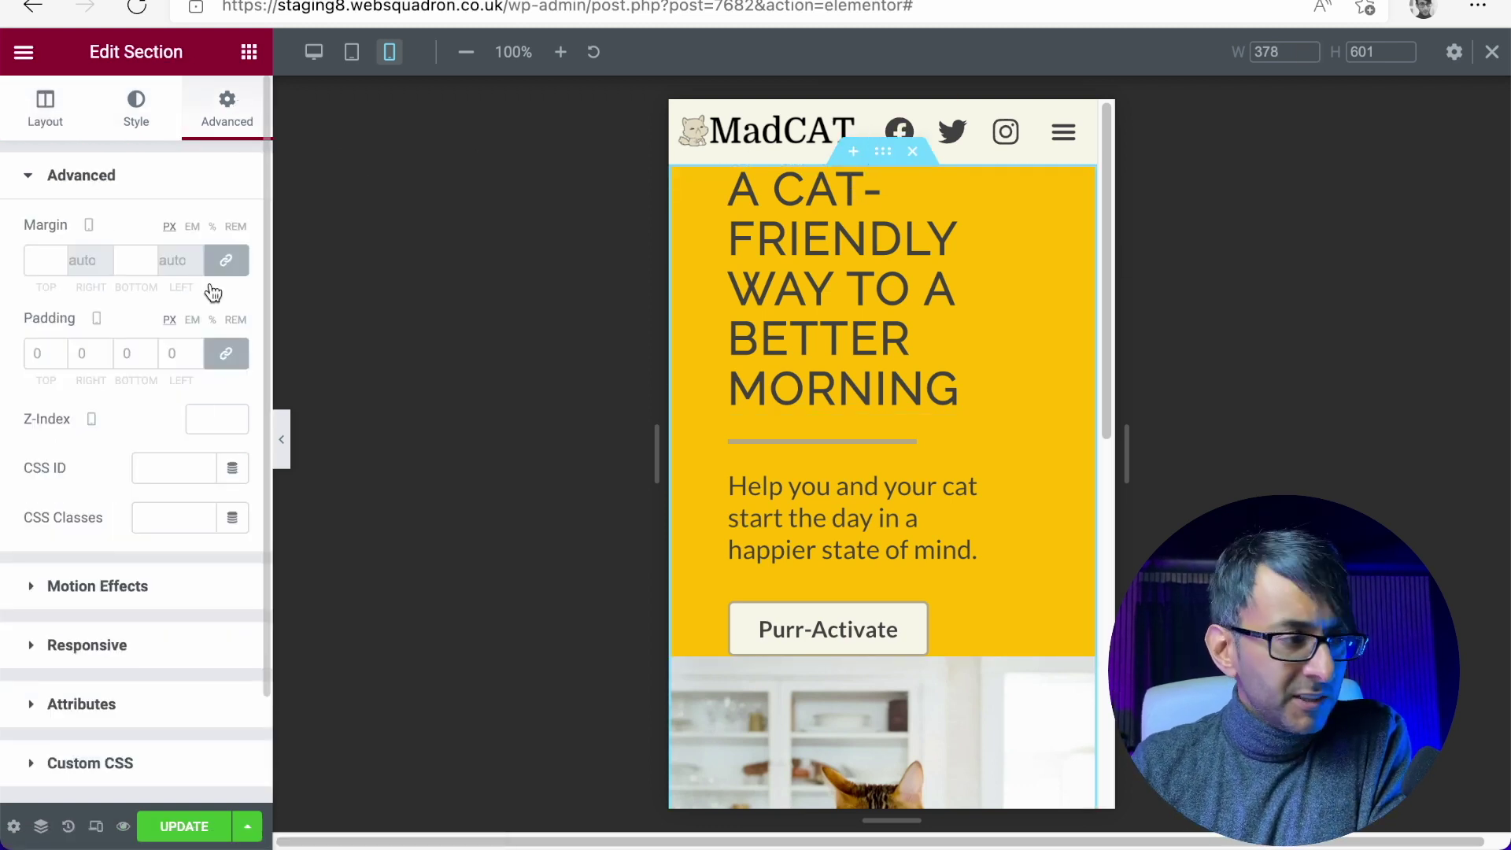
pyautogui.scroll(-1, 202, 557)
pyautogui.click(177, 612)
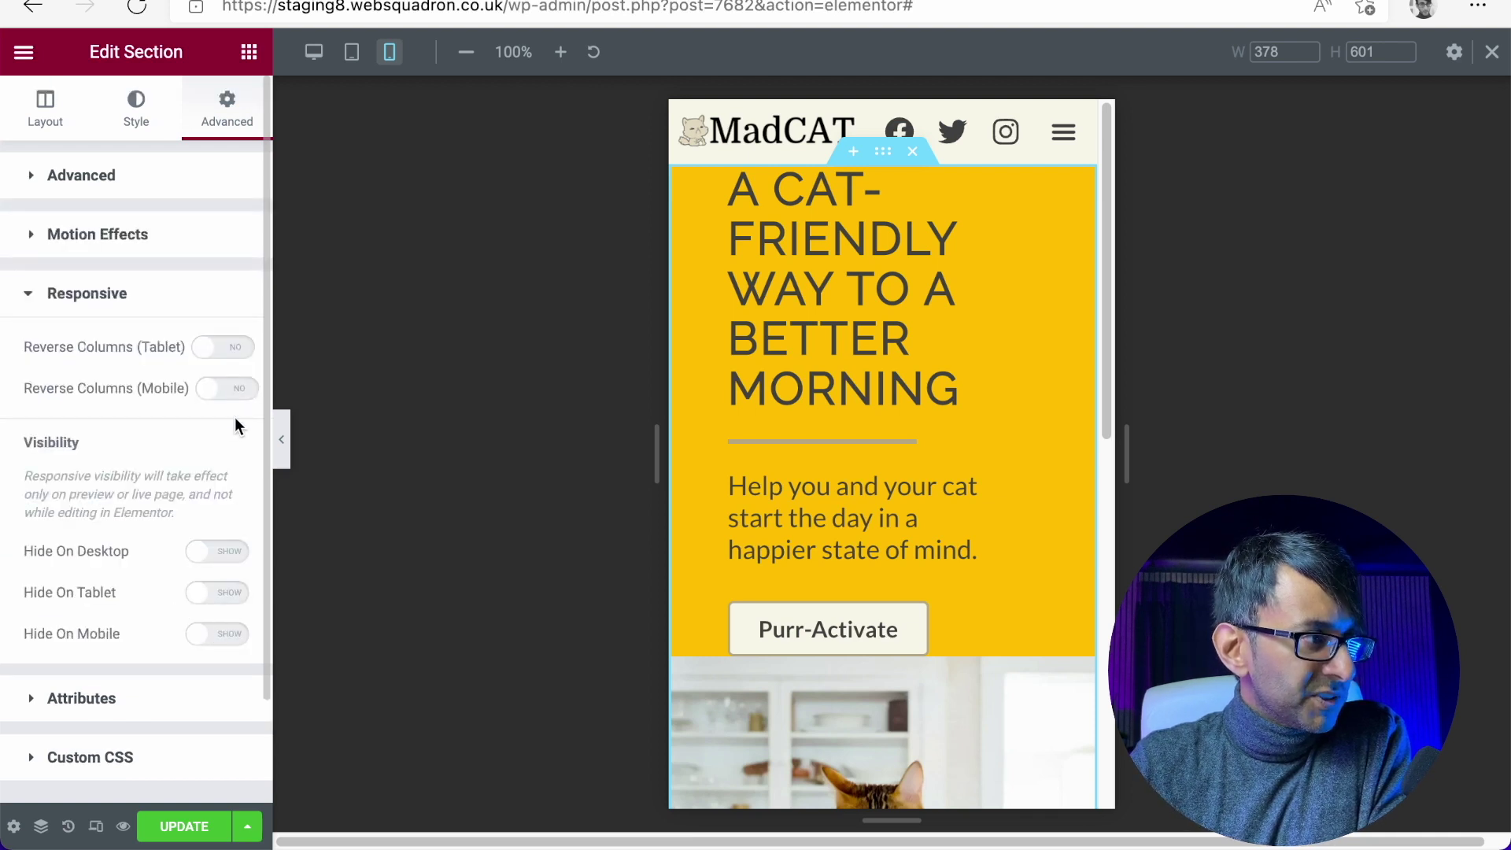
pyautogui.click(237, 391)
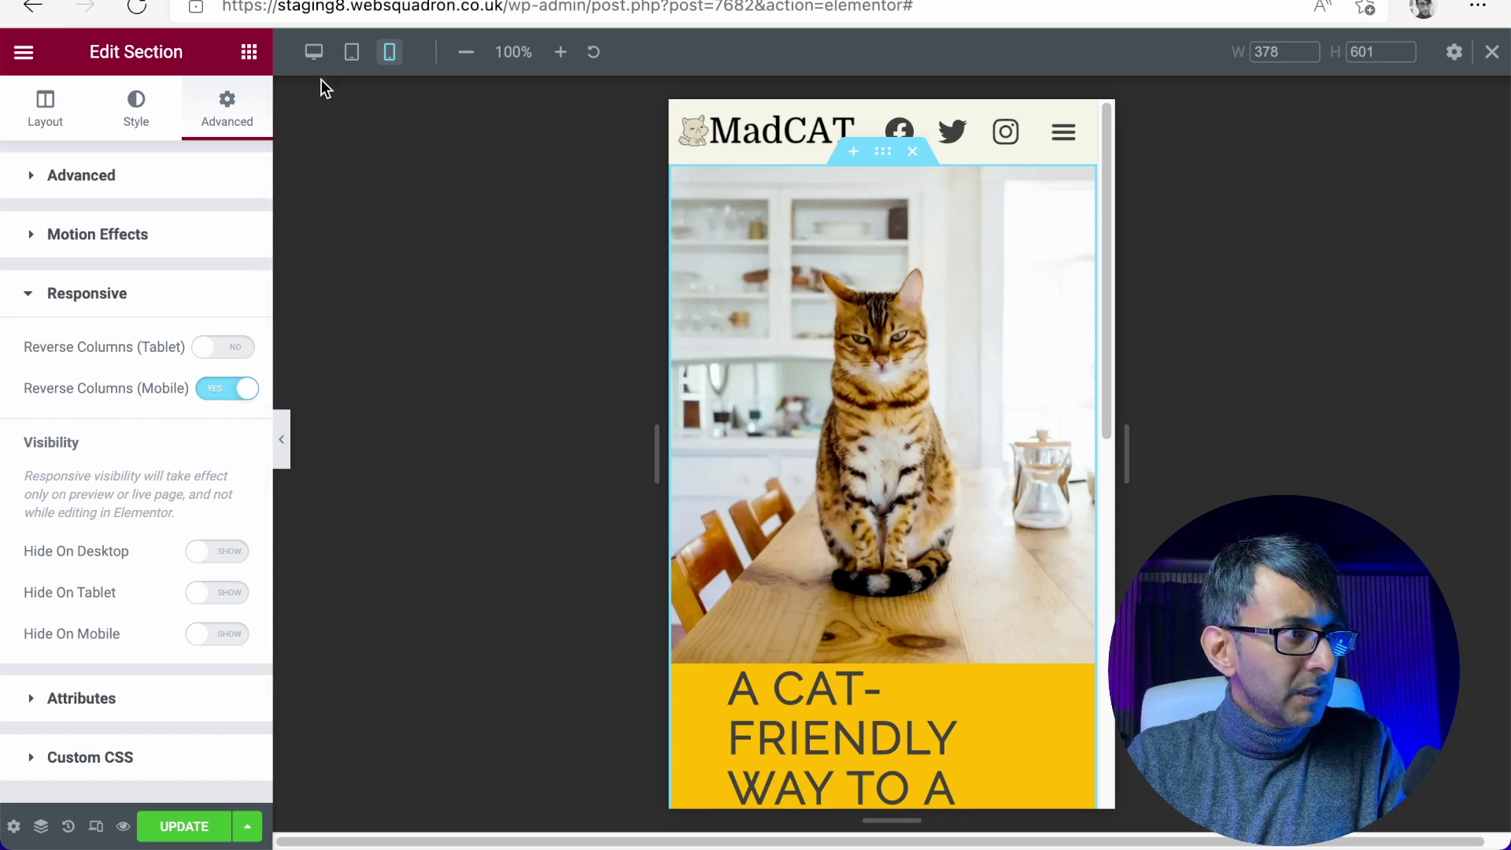
pyautogui.click(313, 54)
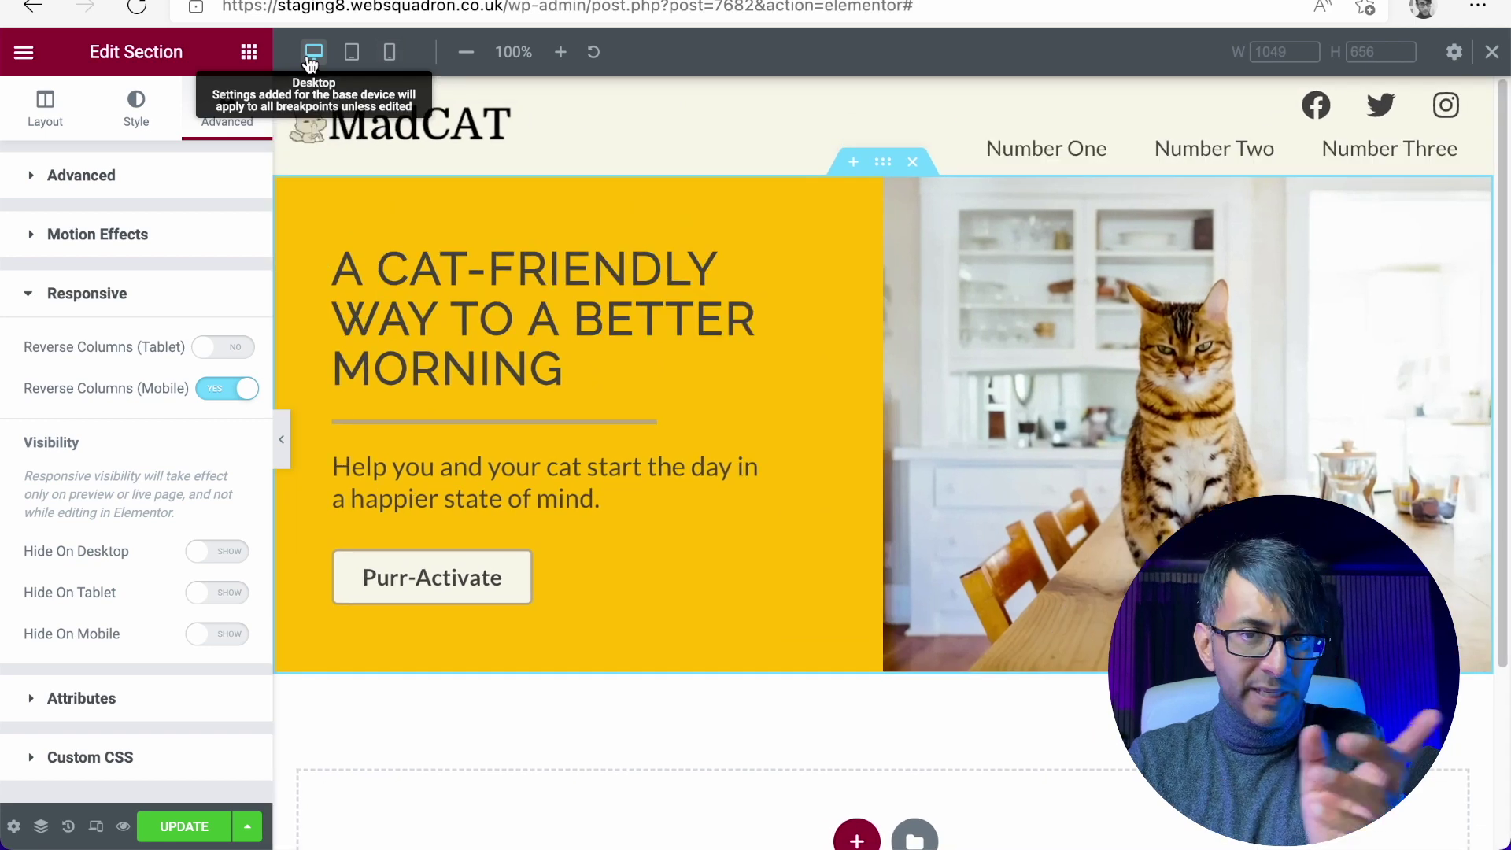
pyautogui.click(389, 53)
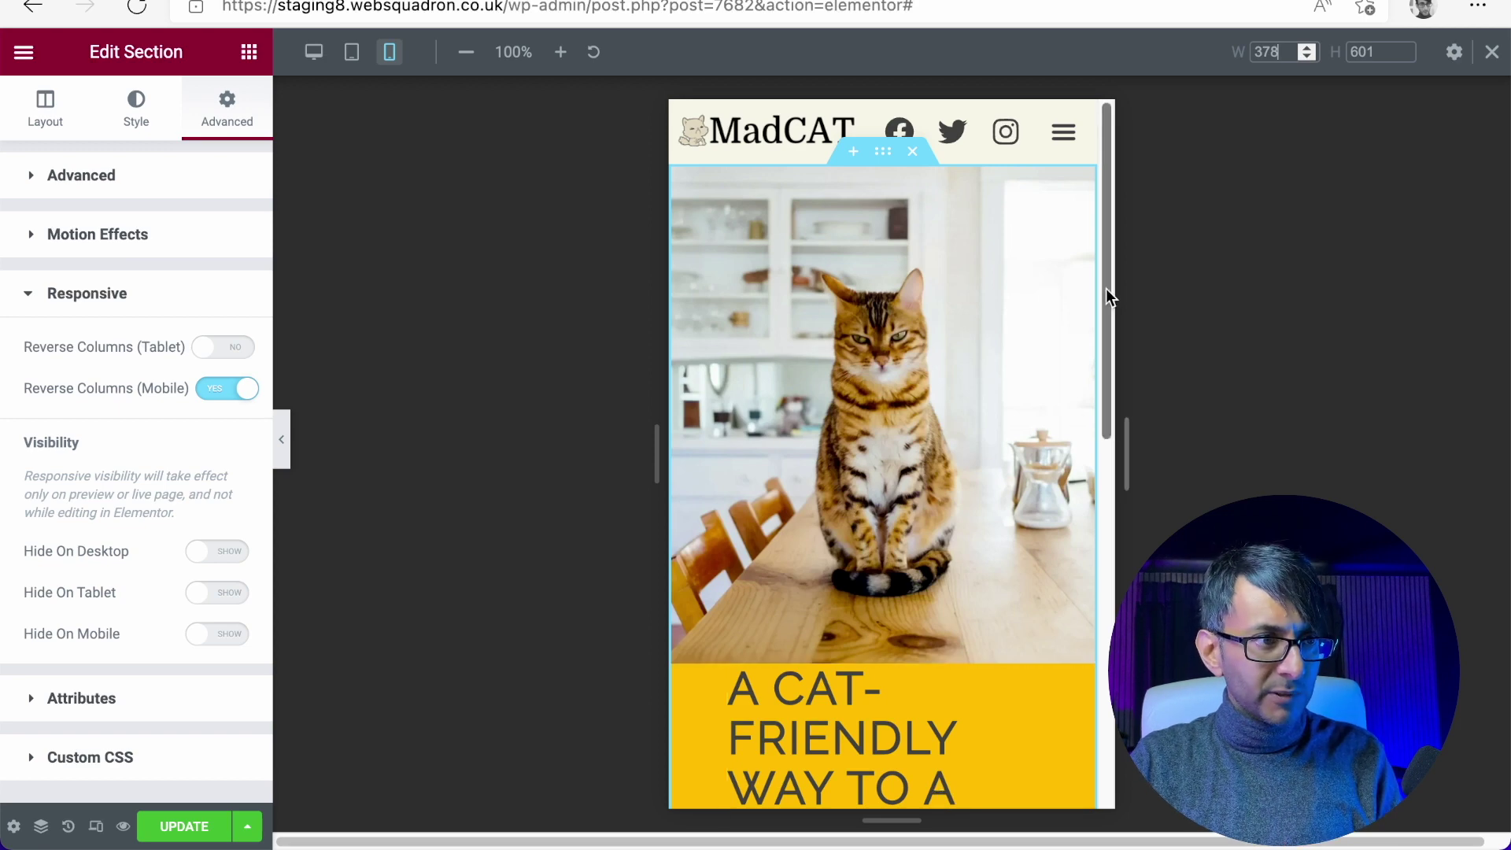
pyautogui.moveTo(1107, 288); pyautogui.dragTo(1122, 111)
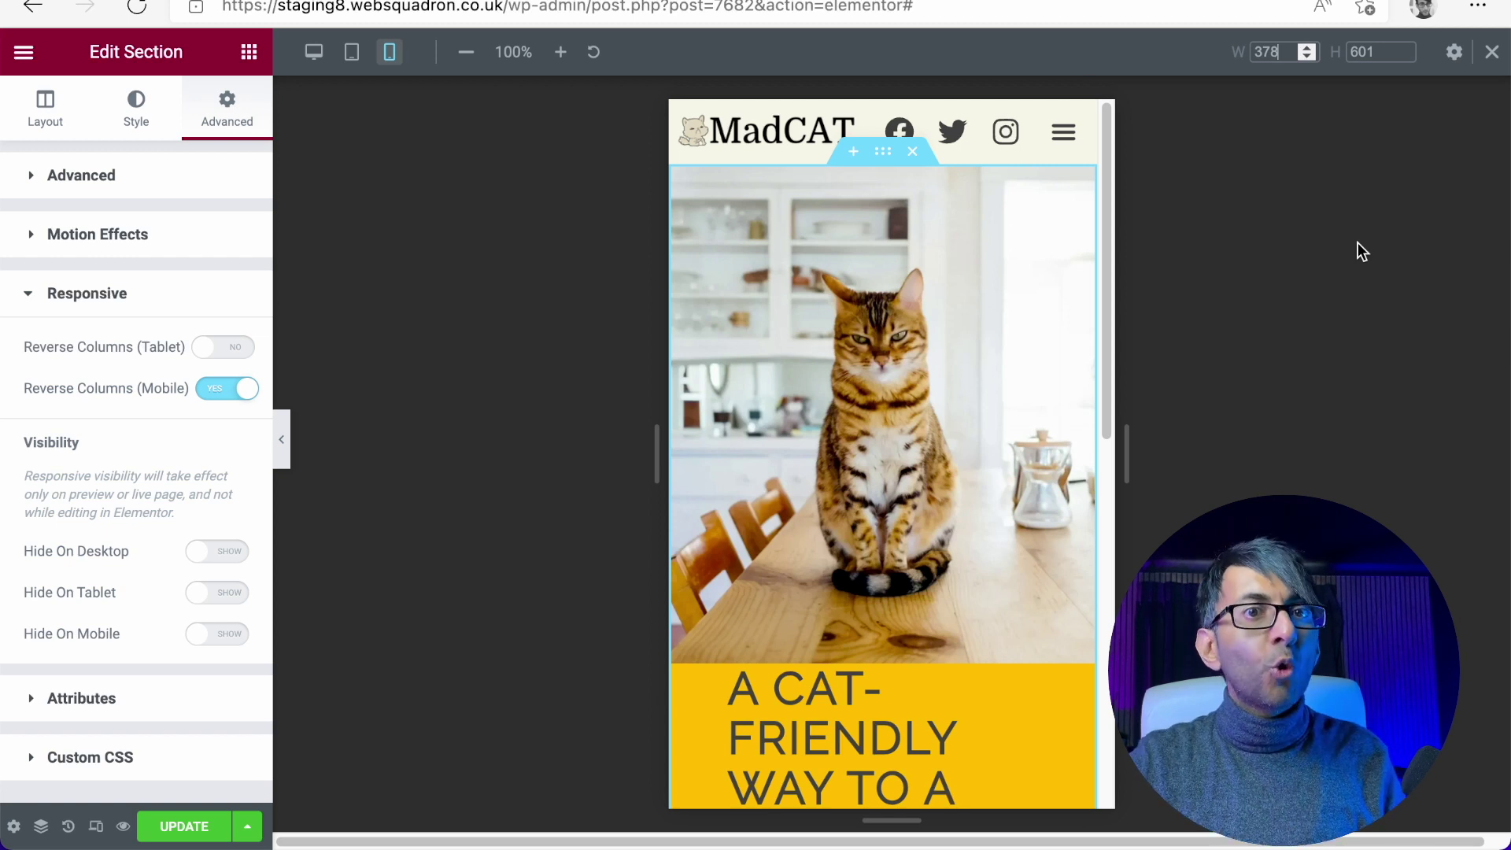
pyautogui.moveTo(1072, 186)
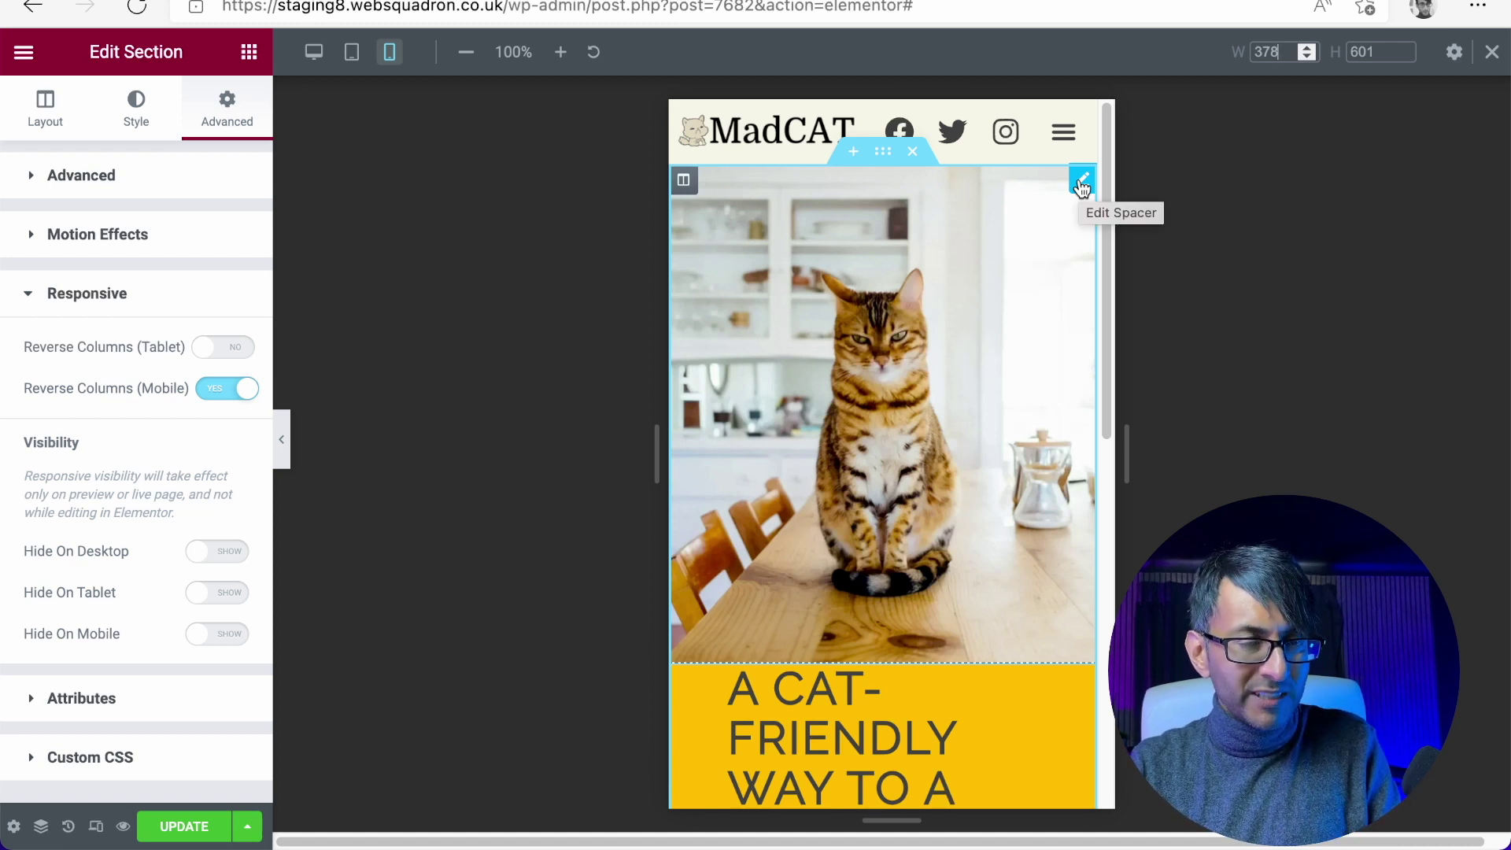
pyautogui.click(1082, 187)
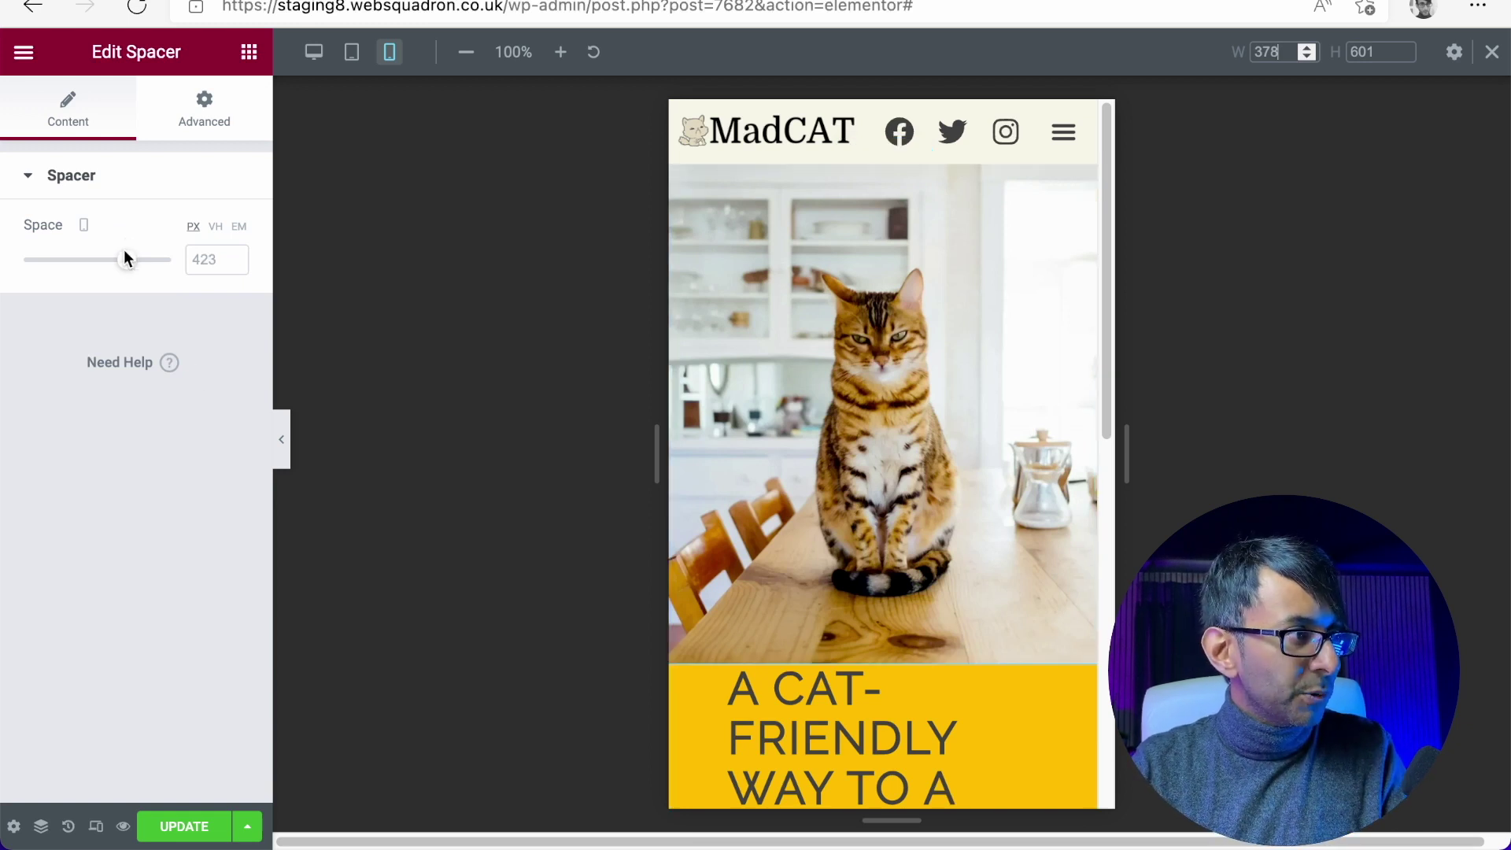
# - Drag the image column's spacer height from 423 down to 196 px on mobile
pyautogui.moveTo(126, 260); pyautogui.dragTo(75, 270)
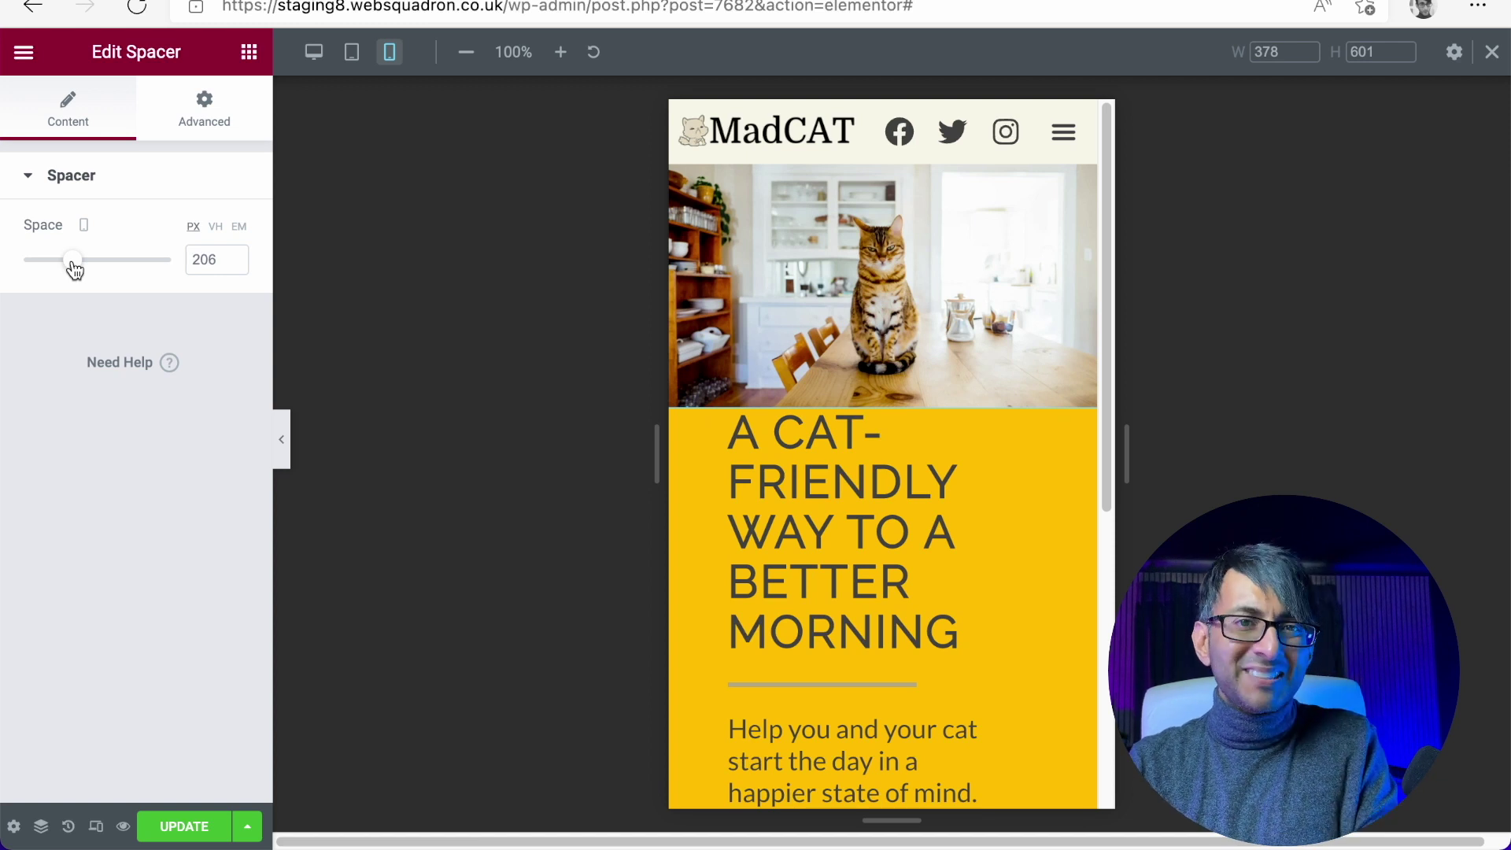
pyautogui.moveTo(75, 270); pyautogui.dragTo(68, 267)
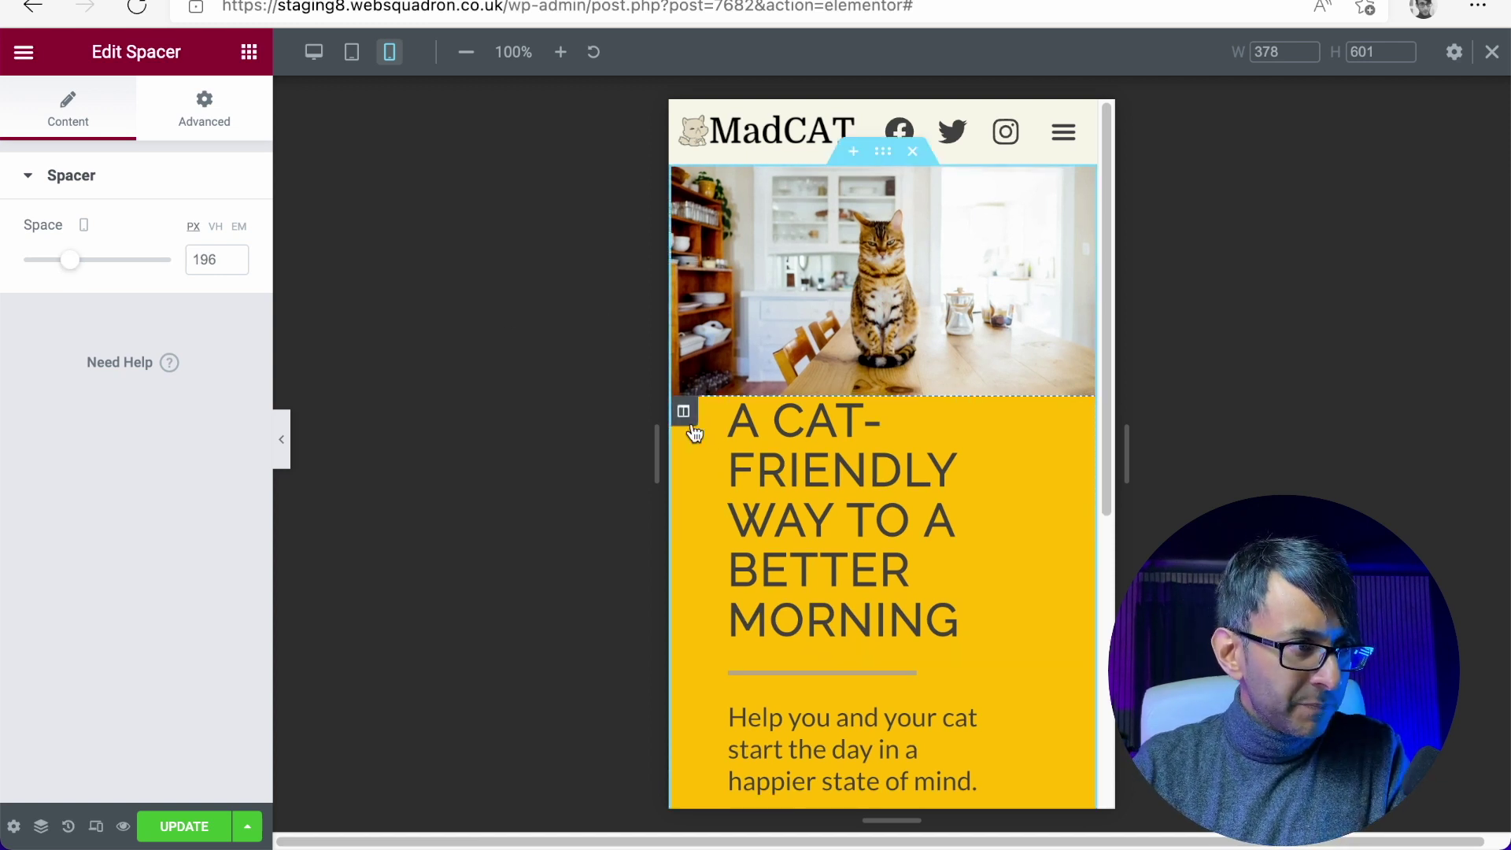
# - Unlink the yellow column's padding and set Top 20, Right 15, Bottom 20, Left 15 px
pyautogui.click(684, 421)
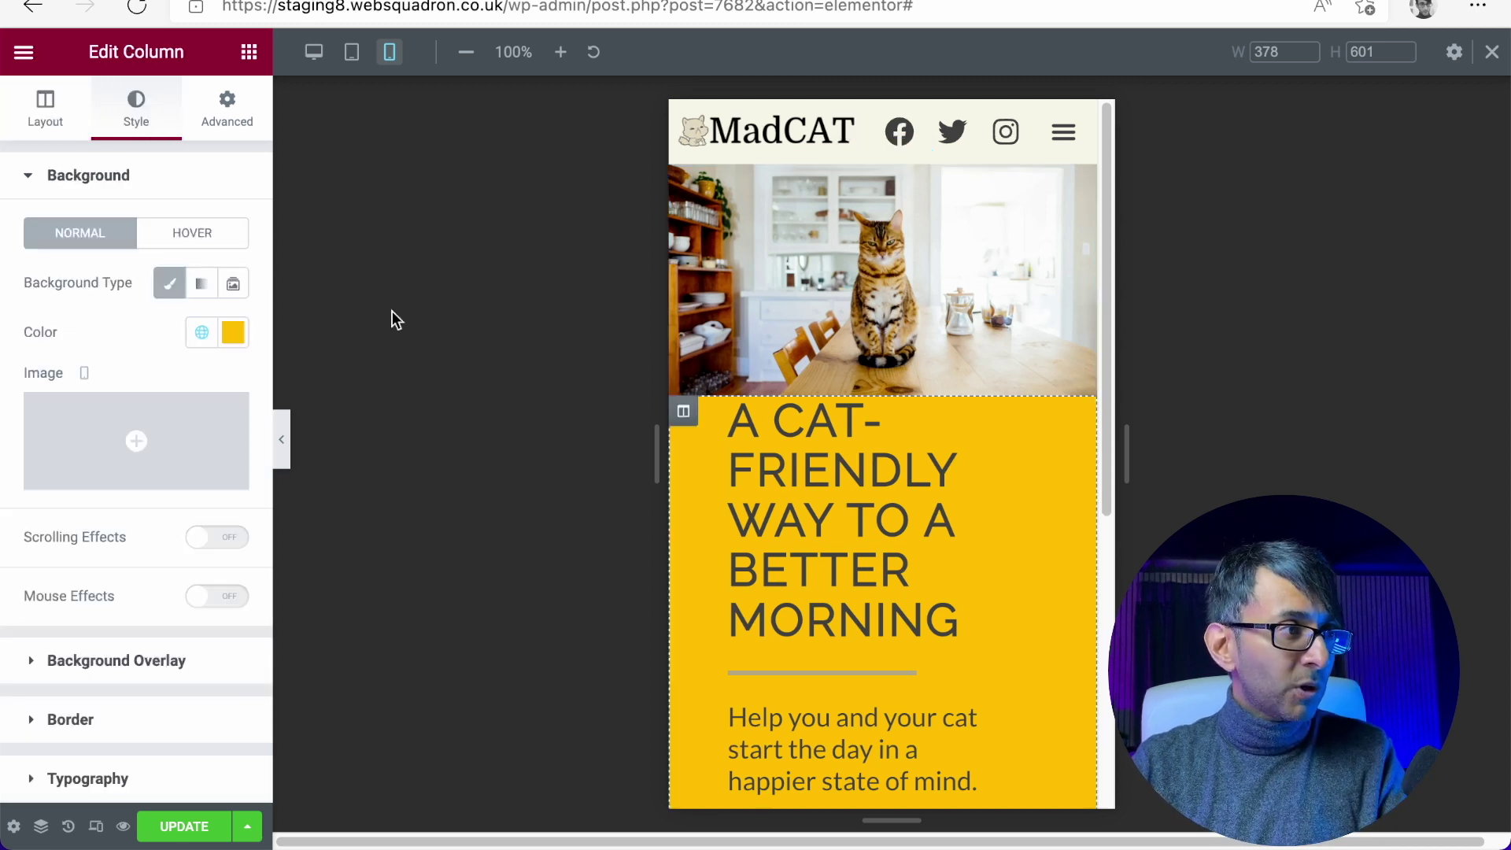
pyautogui.click(226, 106)
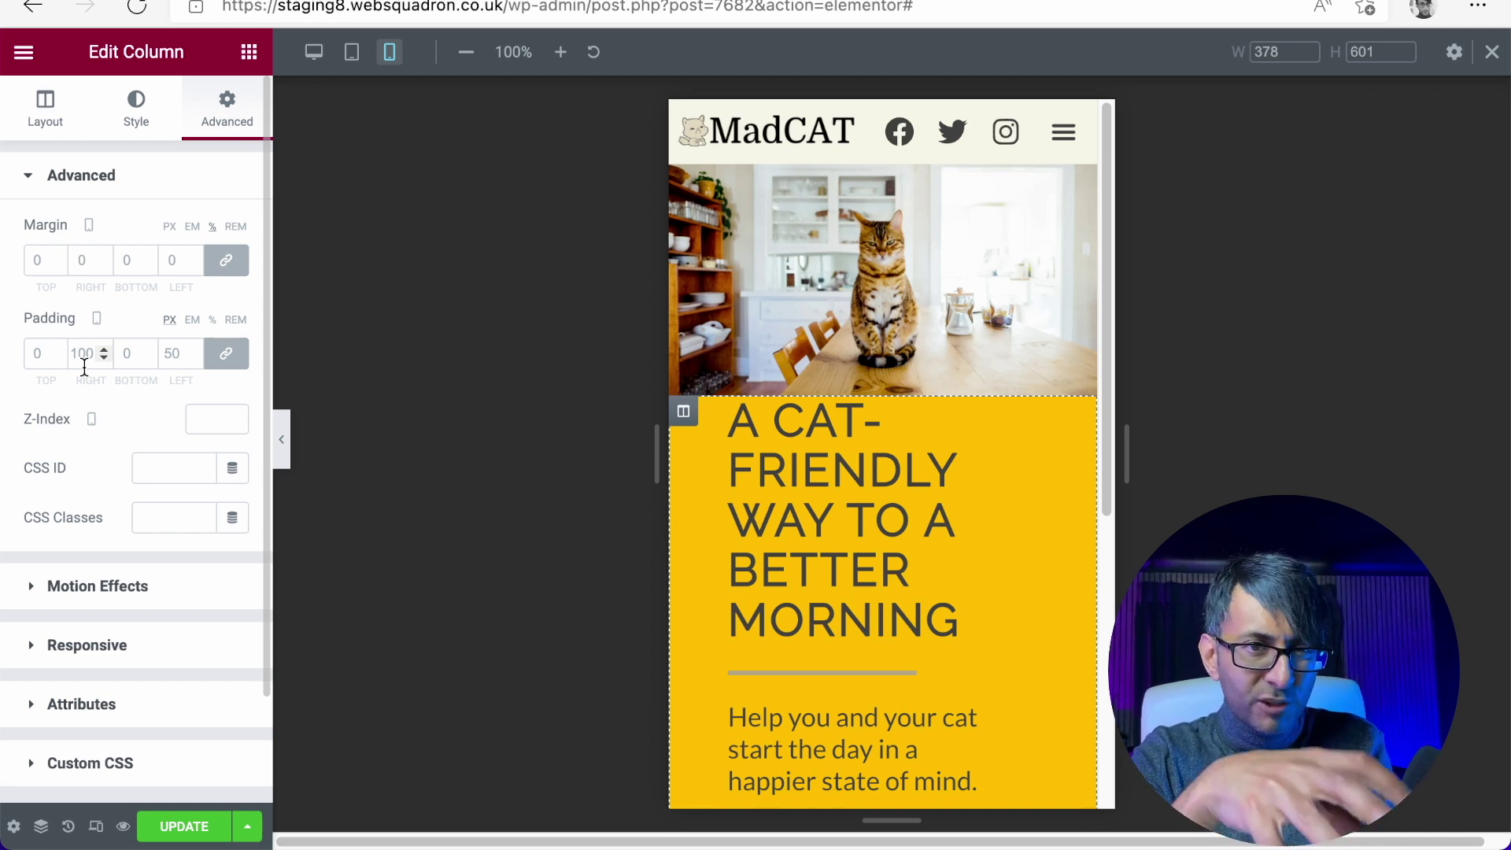
pyautogui.click(221, 361)
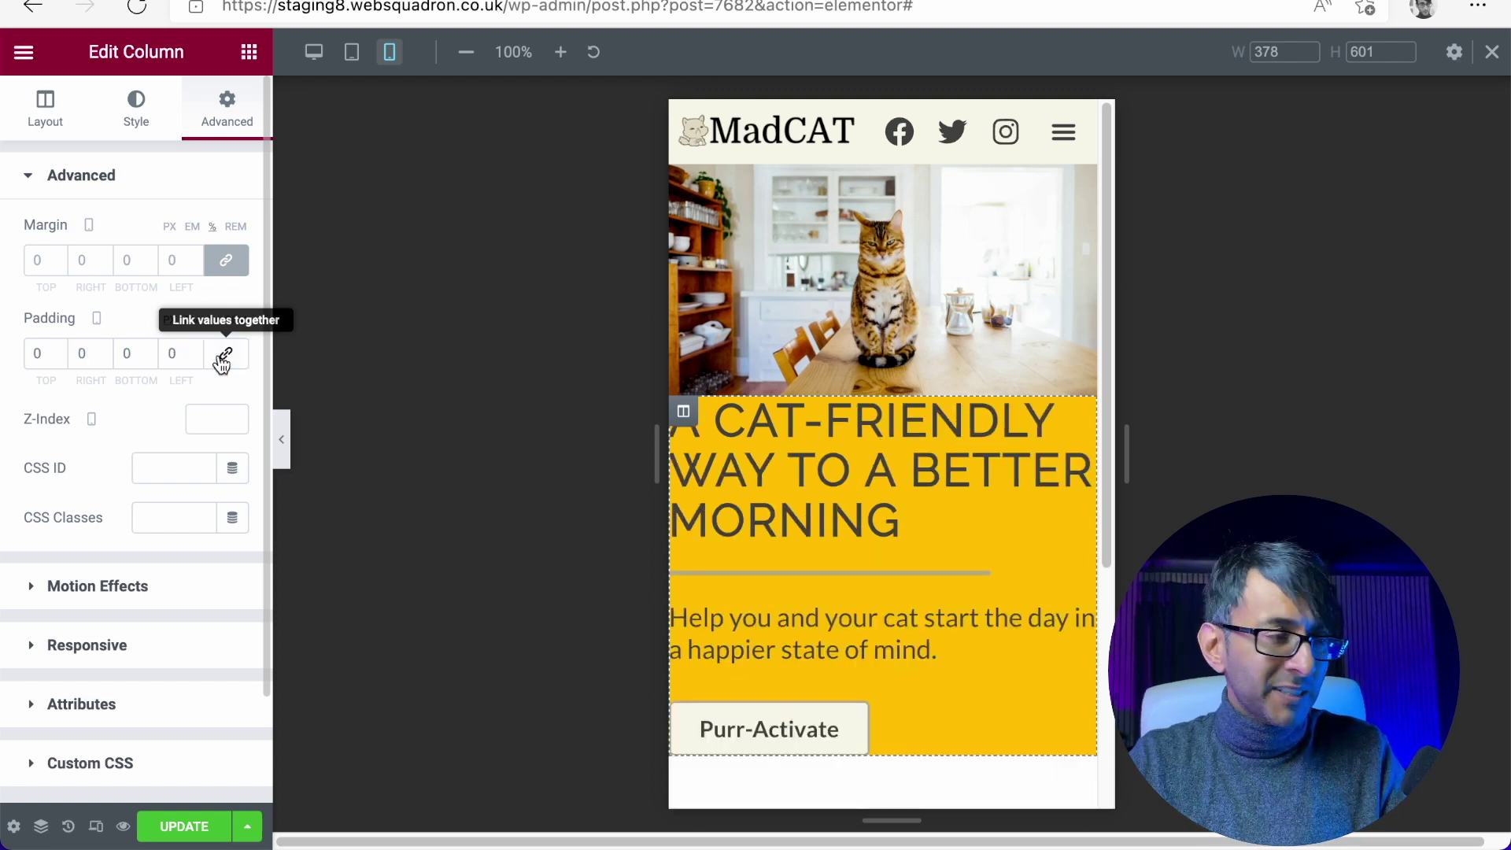
pyautogui.doubleClick(82, 353)
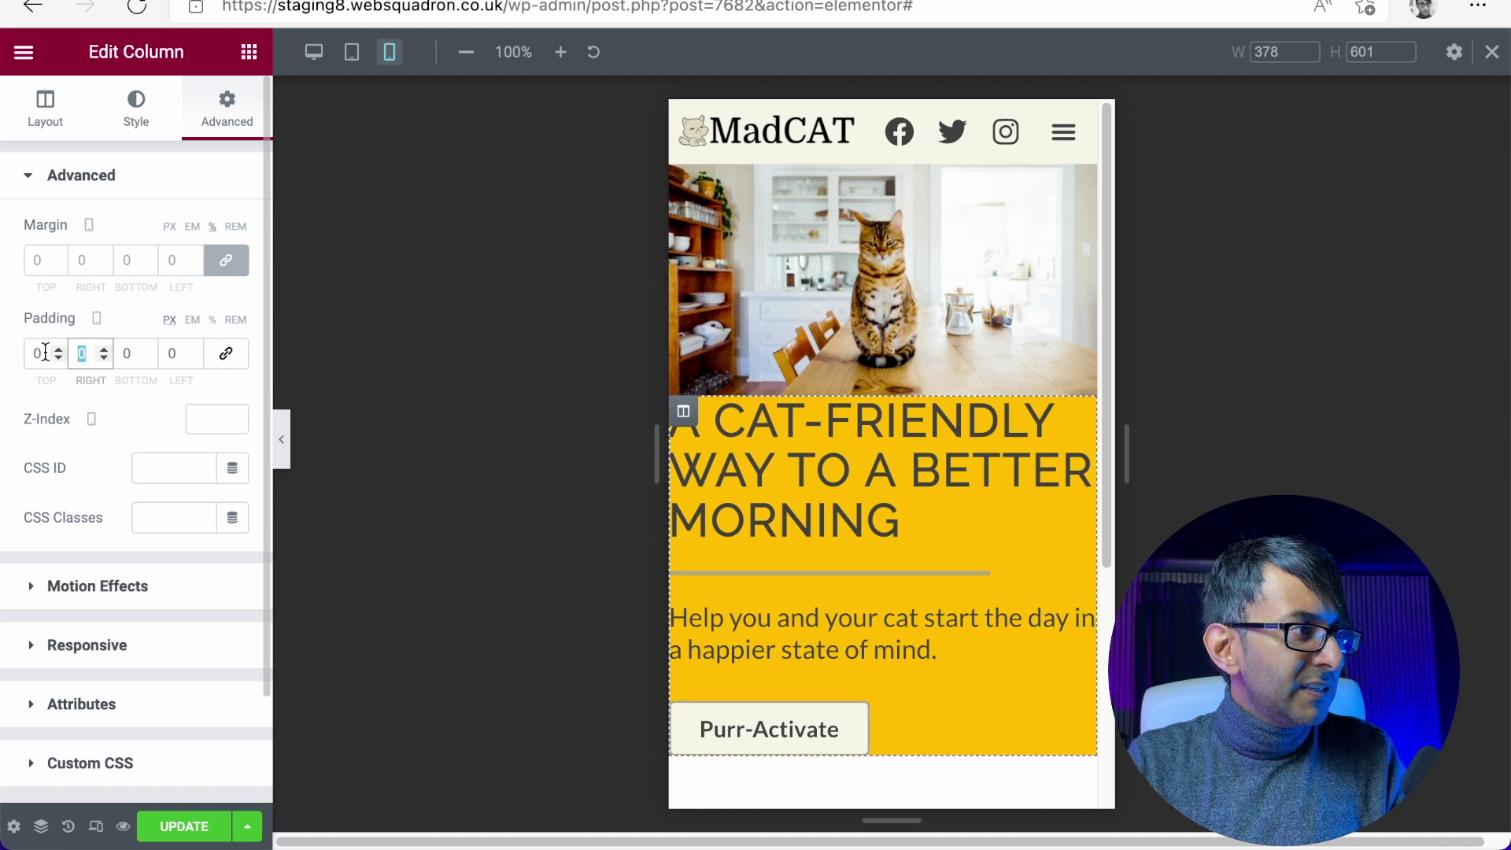
pyautogui.write('15')
pyautogui.press('Tab')
pyautogui.press('Tab')
pyautogui.write('15')
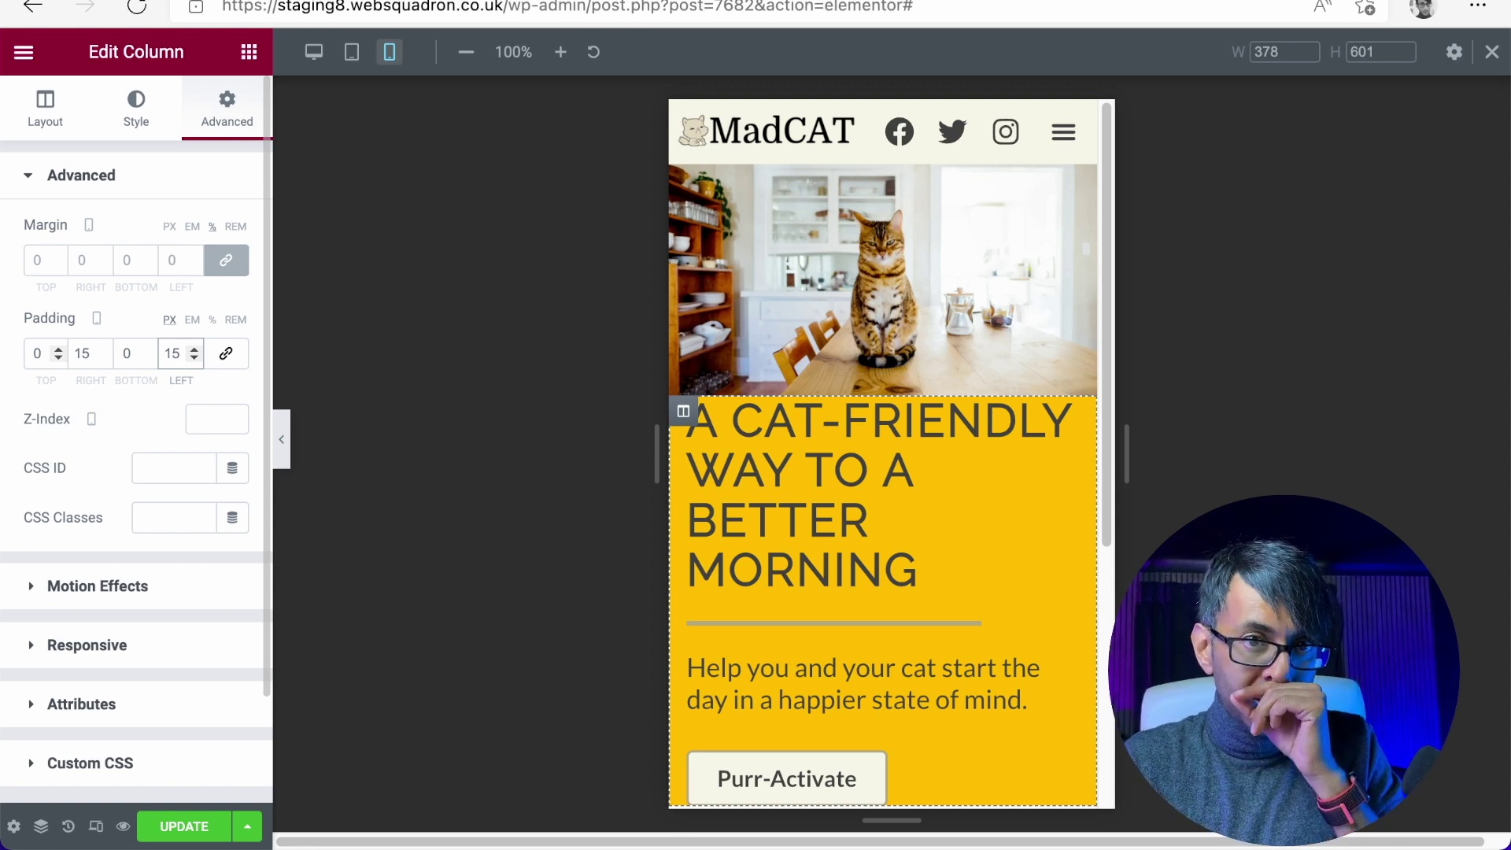
pyautogui.doubleClick(37, 354)
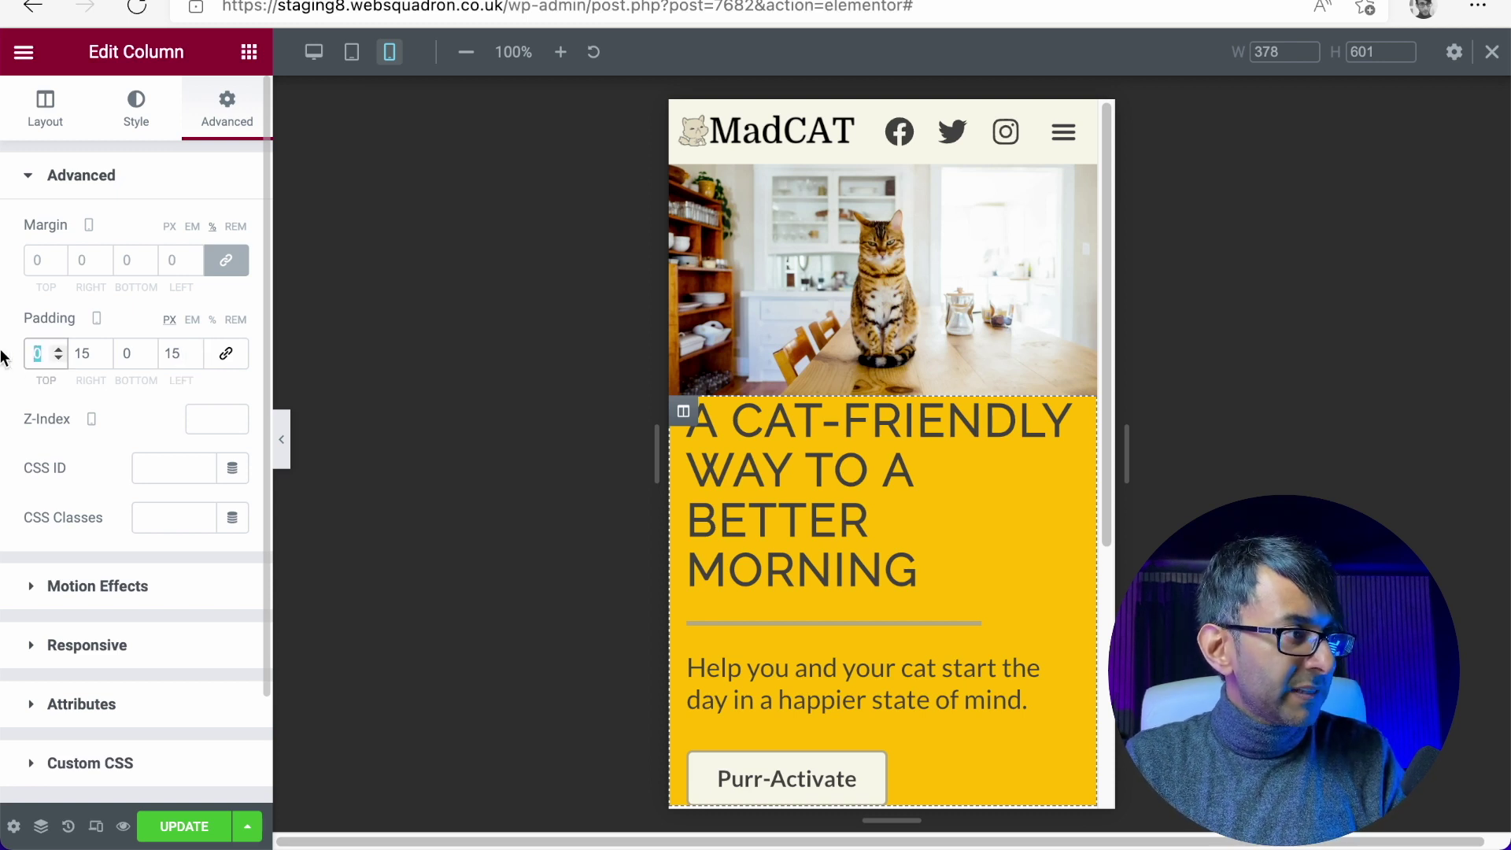
pyautogui.write('20')
pyautogui.press('Tab')
pyautogui.press('Tab')
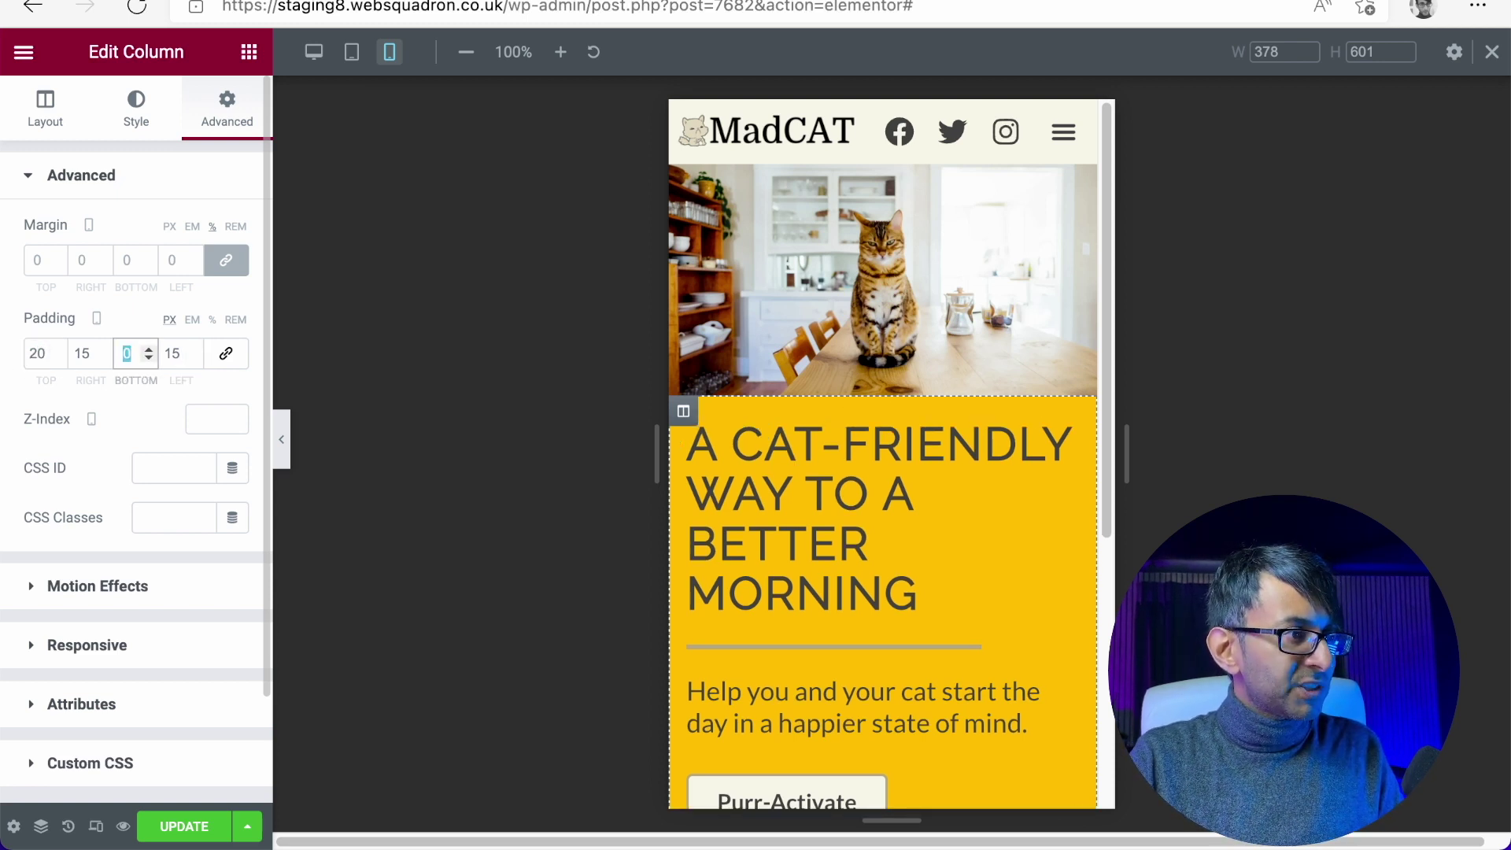
pyautogui.write('20')
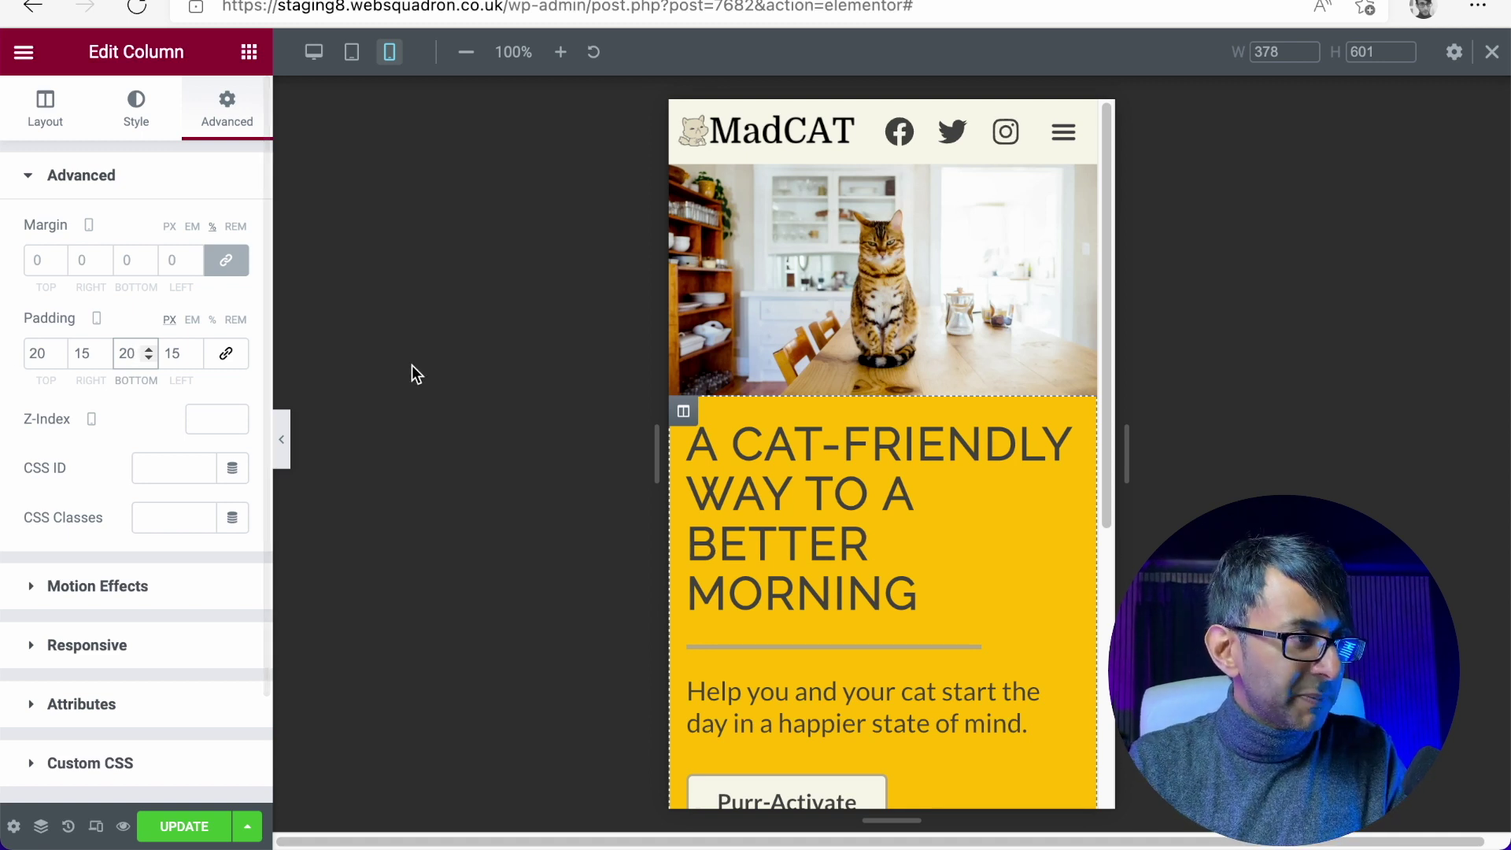
# - Drag the MadCAT headline's mobile typography size from 2.4 down to 1.6 rem
pyautogui.click(1068, 435)
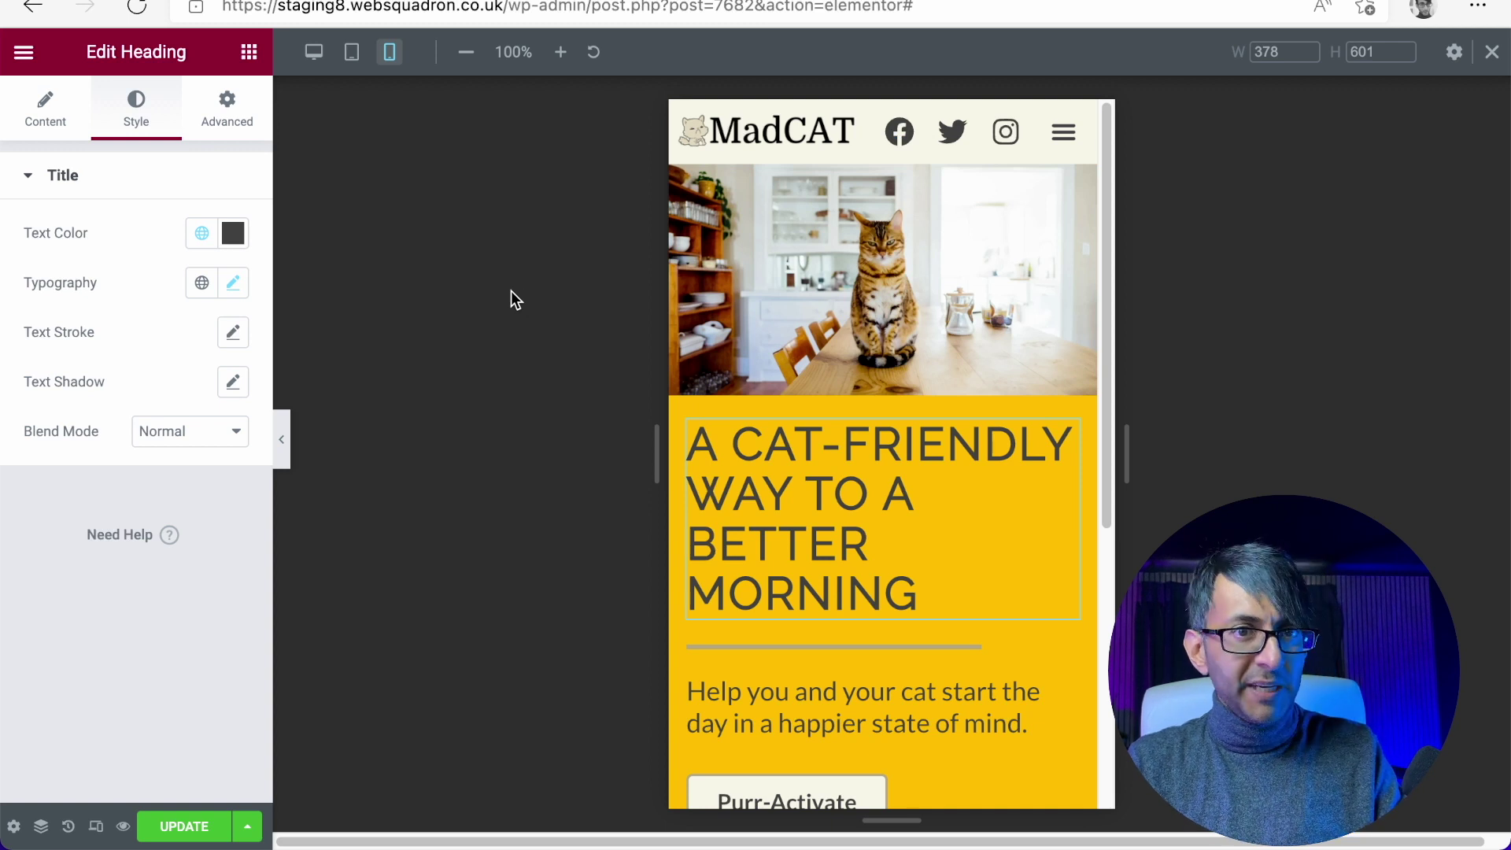
pyautogui.click(234, 285)
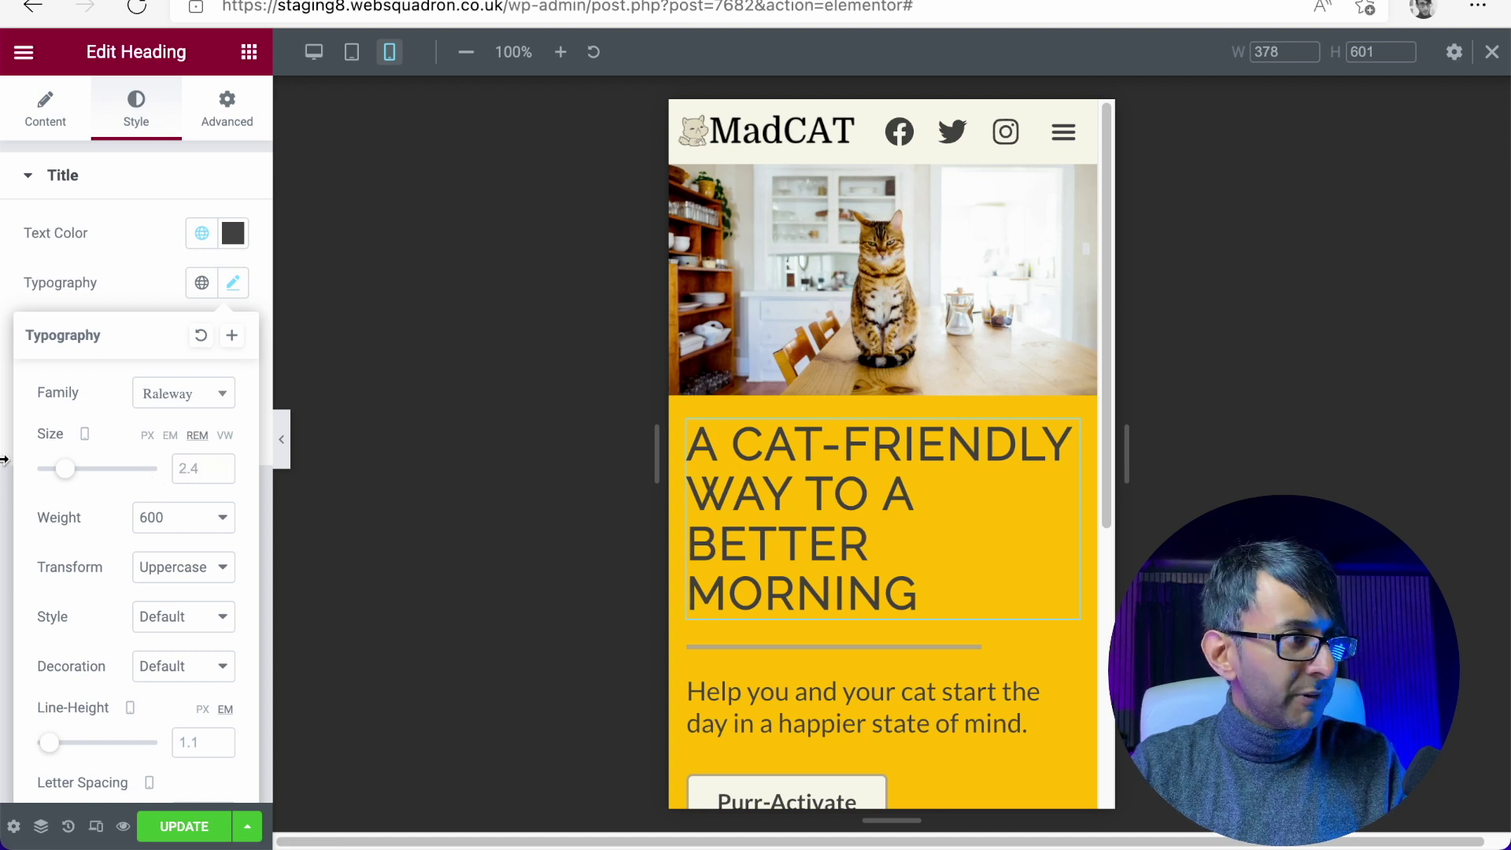
pyautogui.moveTo(58, 478); pyautogui.dragTo(54, 479)
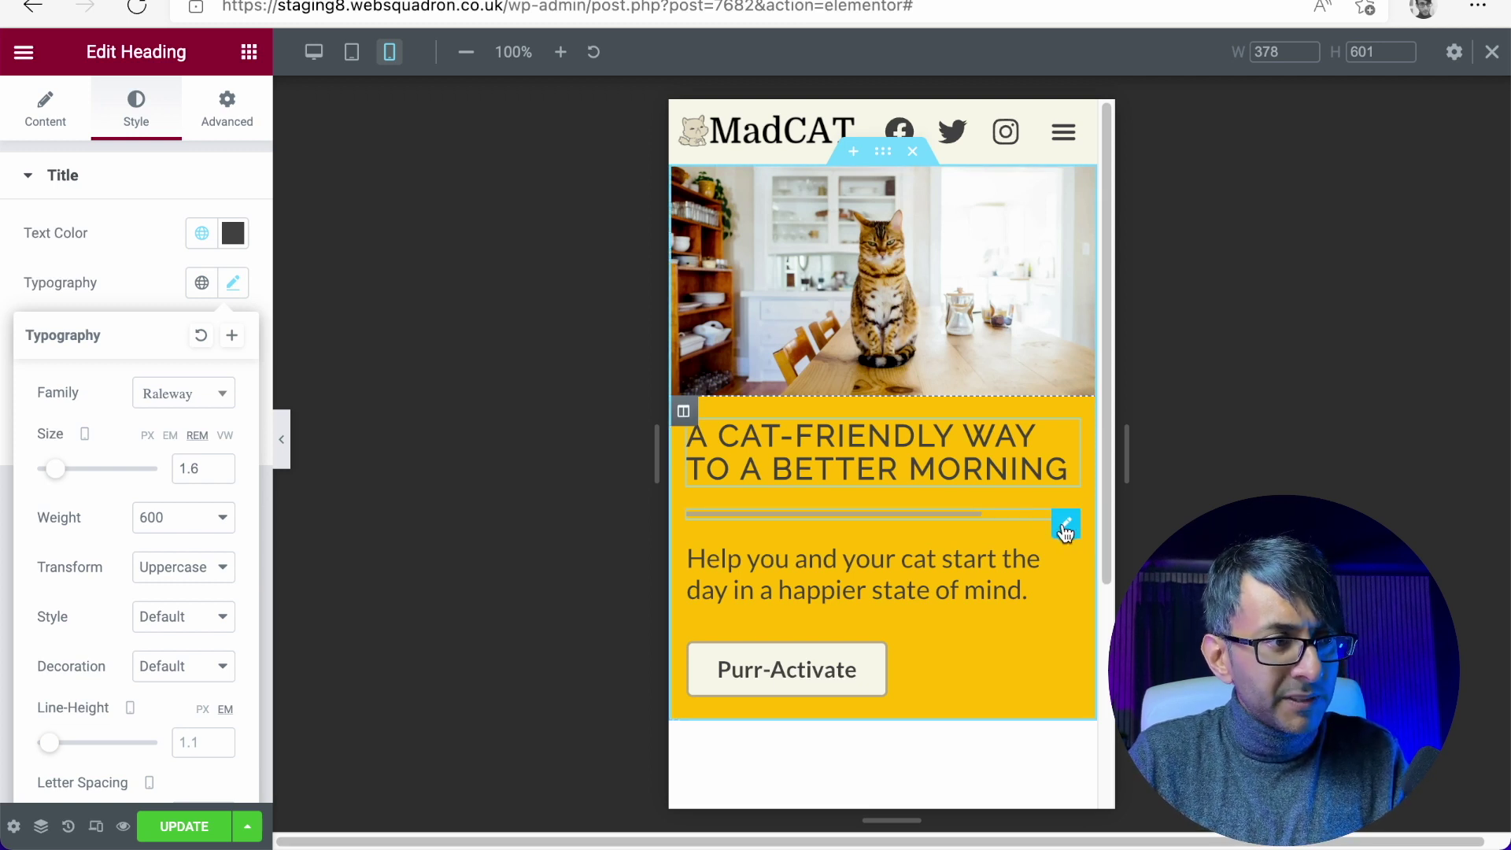
# - Set the divider under the headline to 60% width on mobile
pyautogui.click(1066, 526)
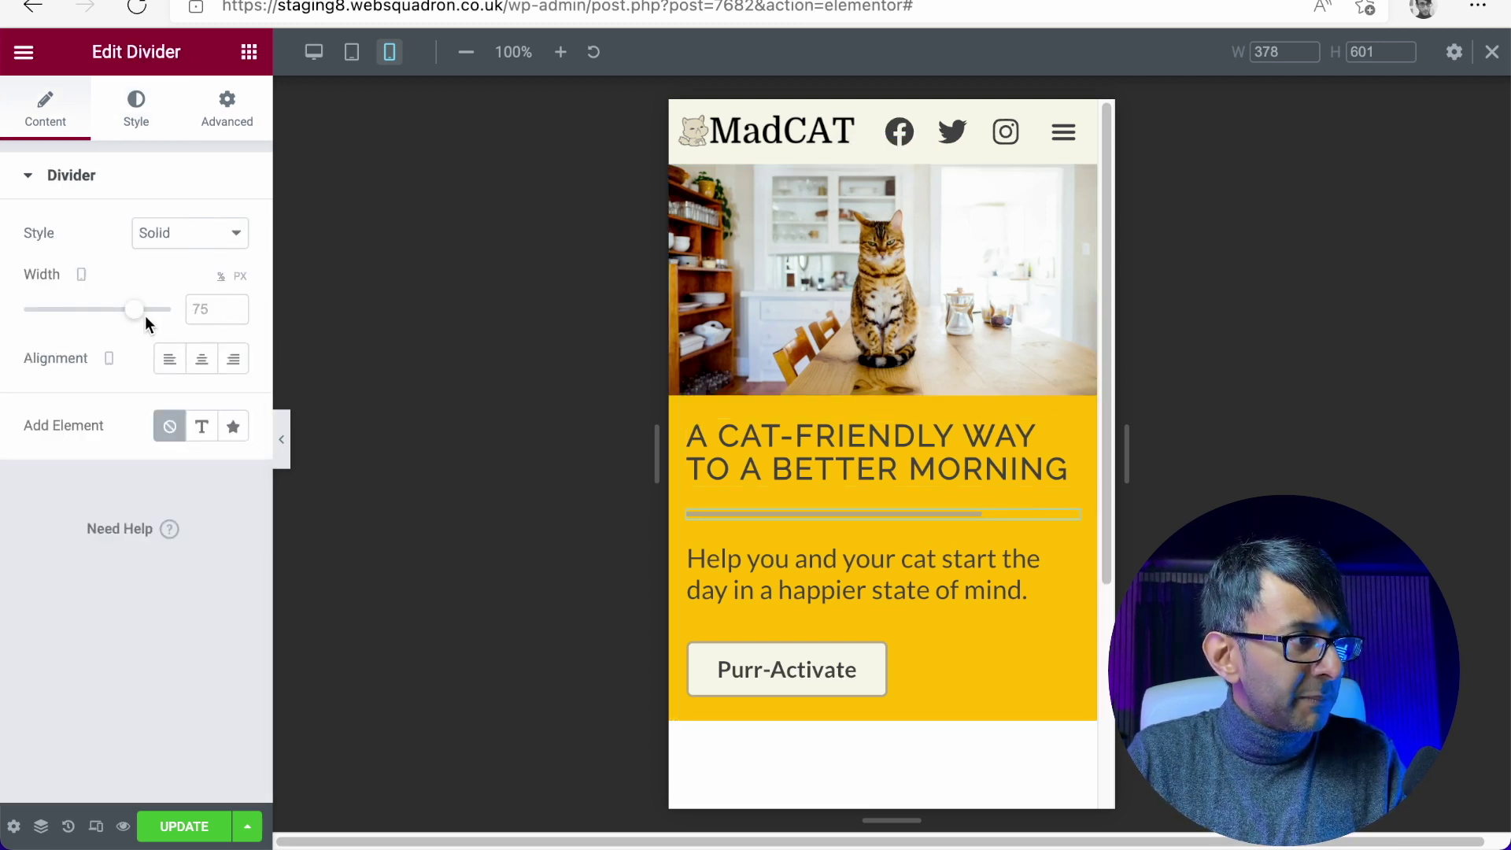
pyautogui.click(114, 122)
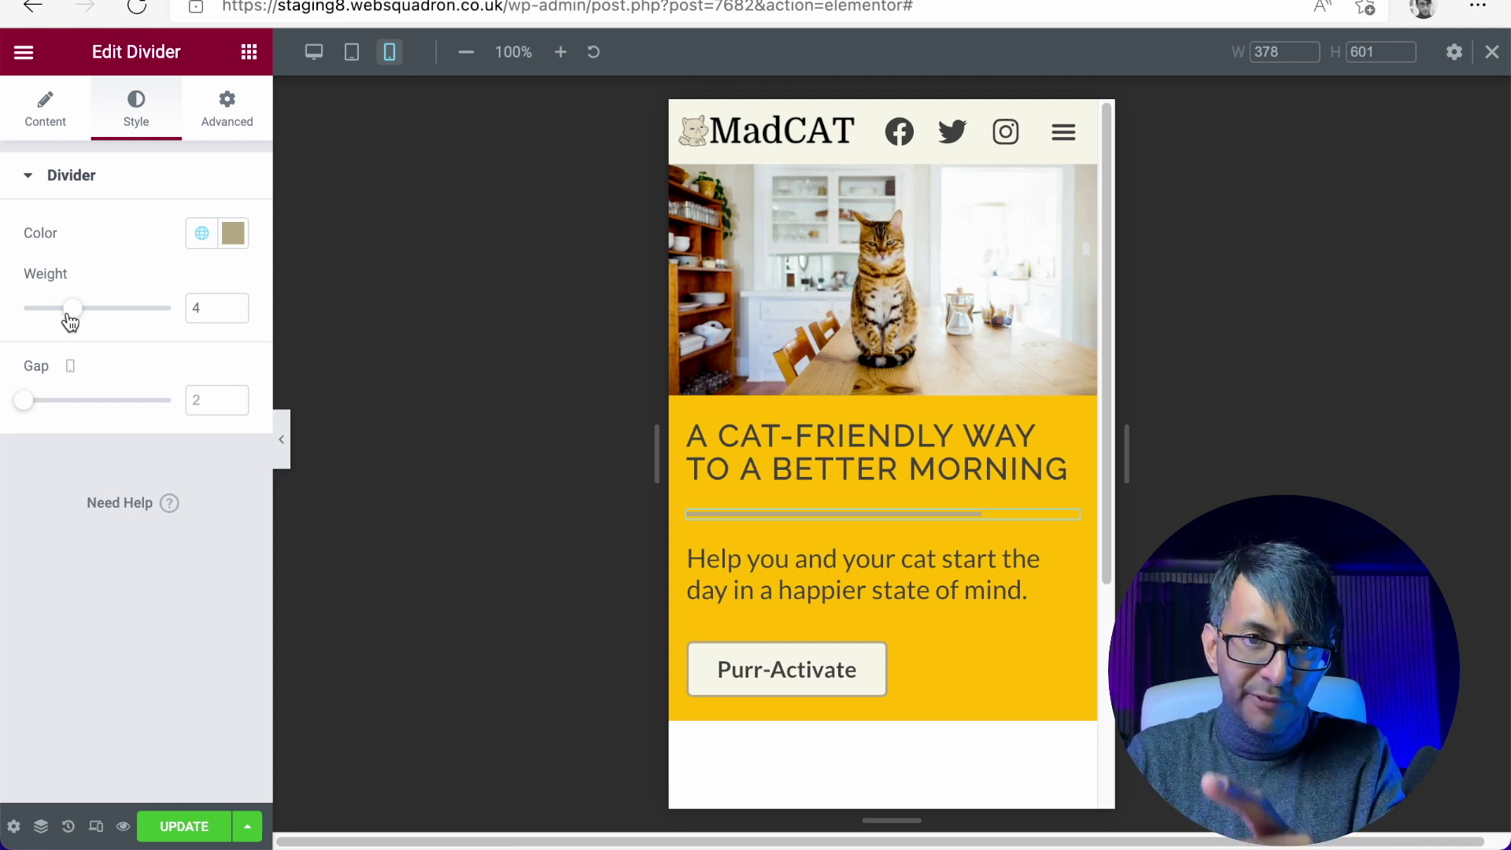
pyautogui.click(58, 126)
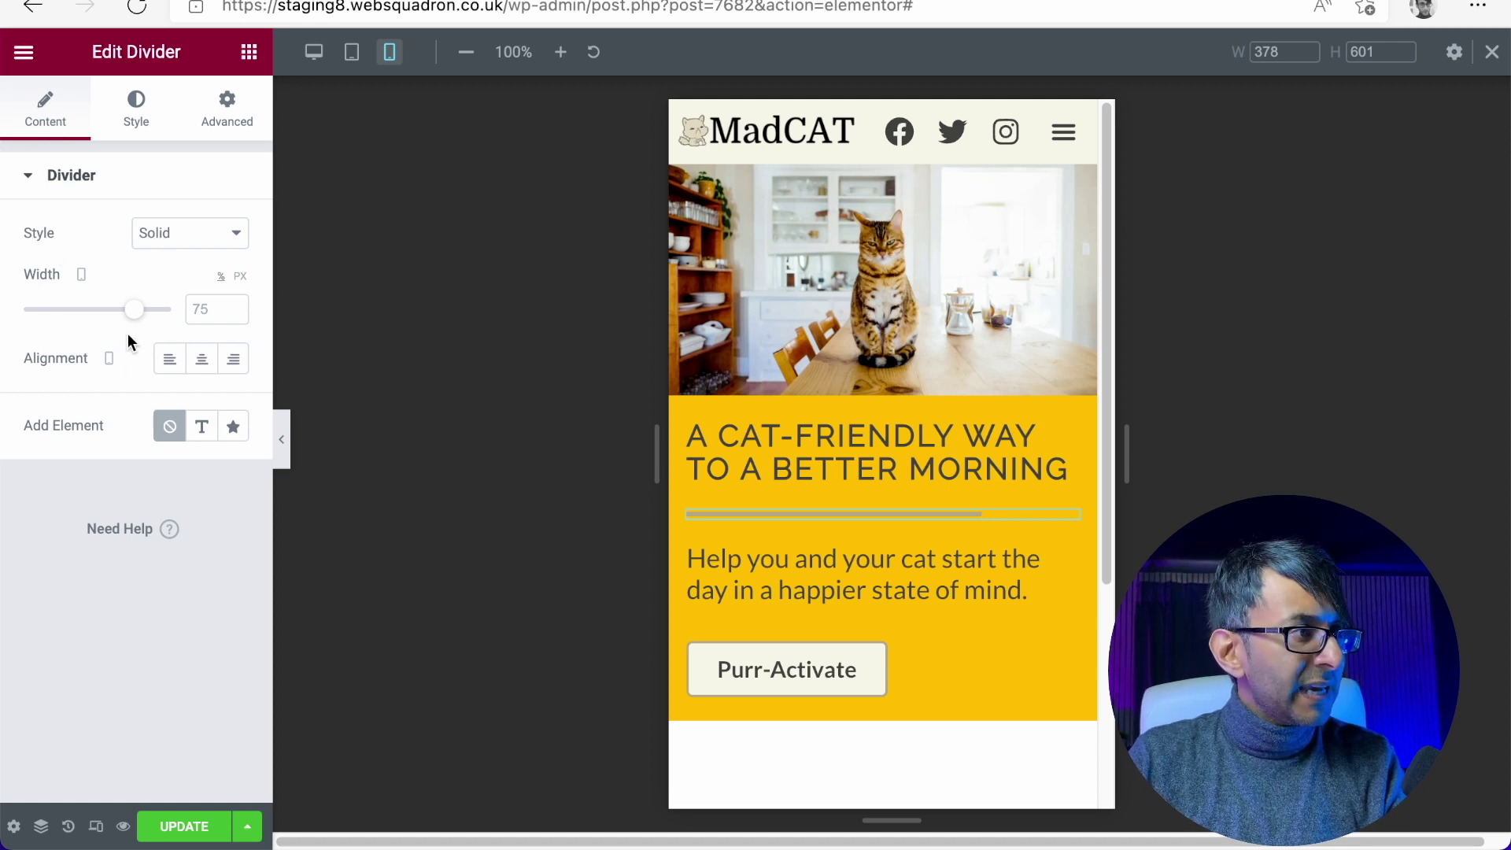
pyautogui.moveTo(132, 314); pyautogui.dragTo(110, 325)
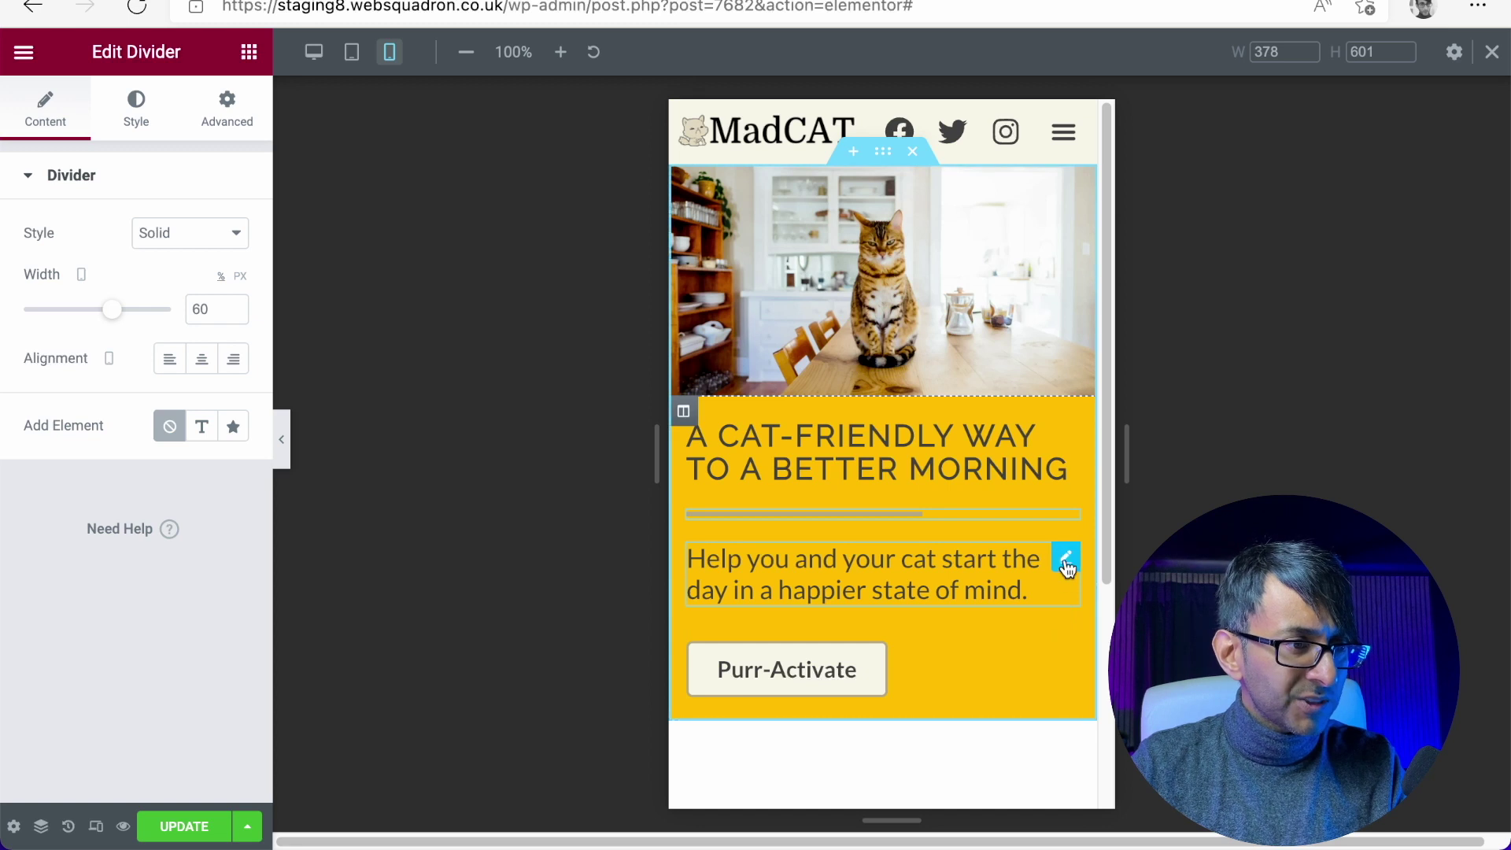
pyautogui.click(1067, 561)
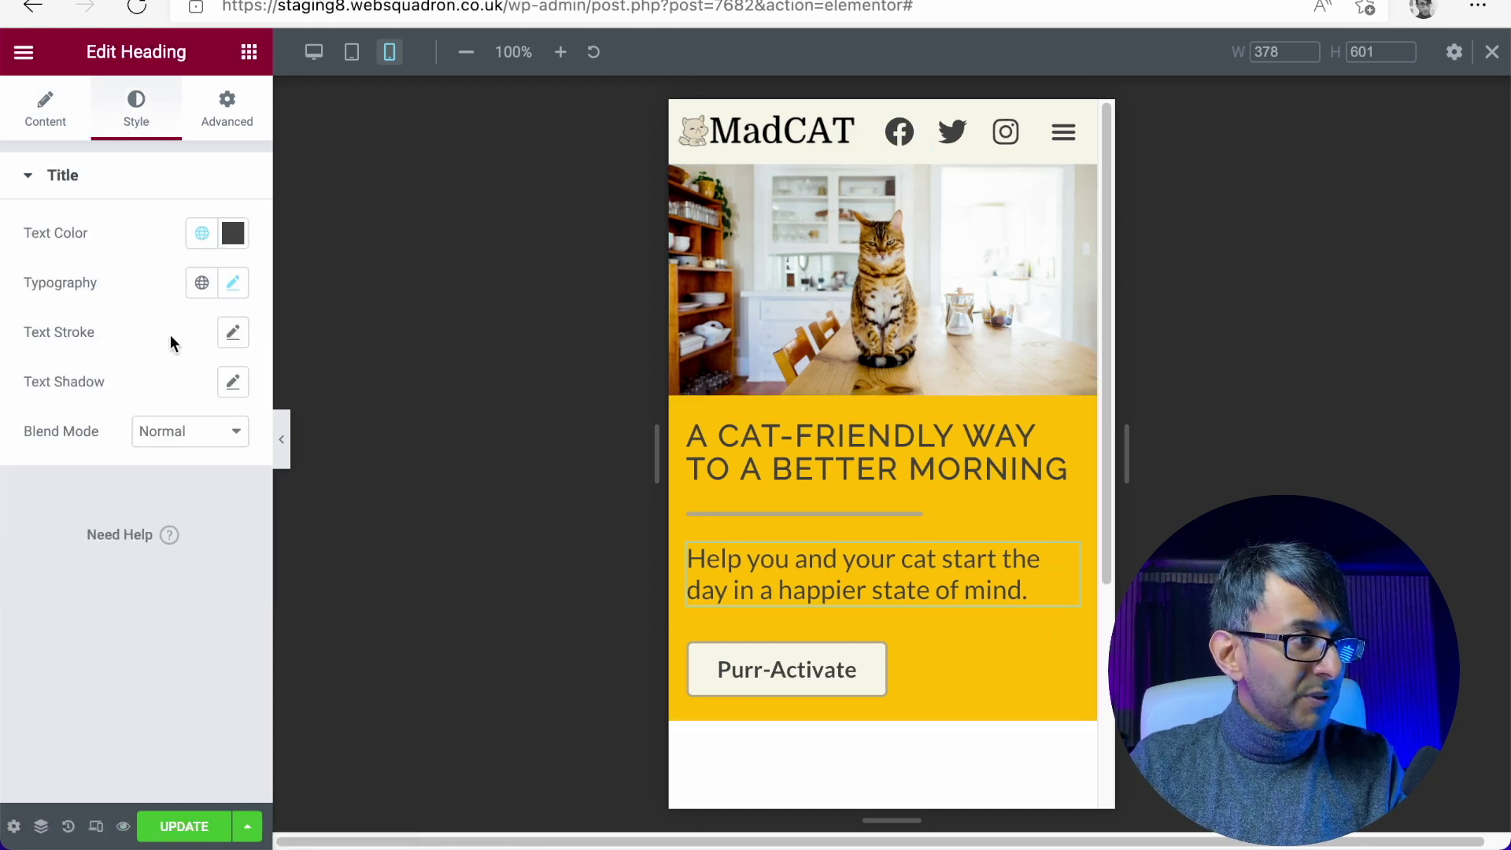
# - Lower the subheading paragraph's mobile typography size to 1.3 rem
pyautogui.click(234, 288)
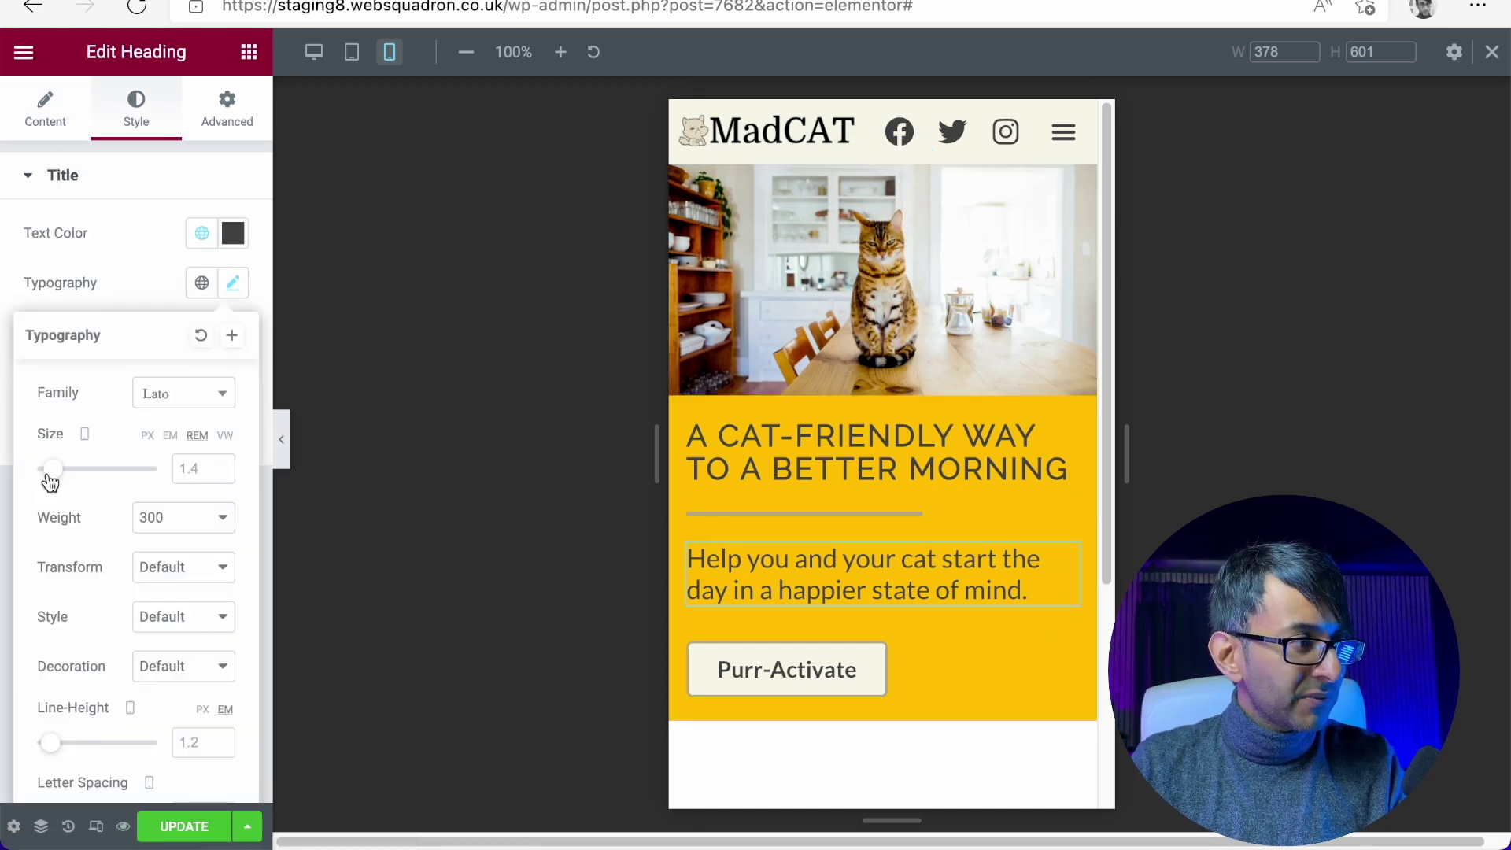
pyautogui.moveTo(52, 478); pyautogui.dragTo(50, 478)
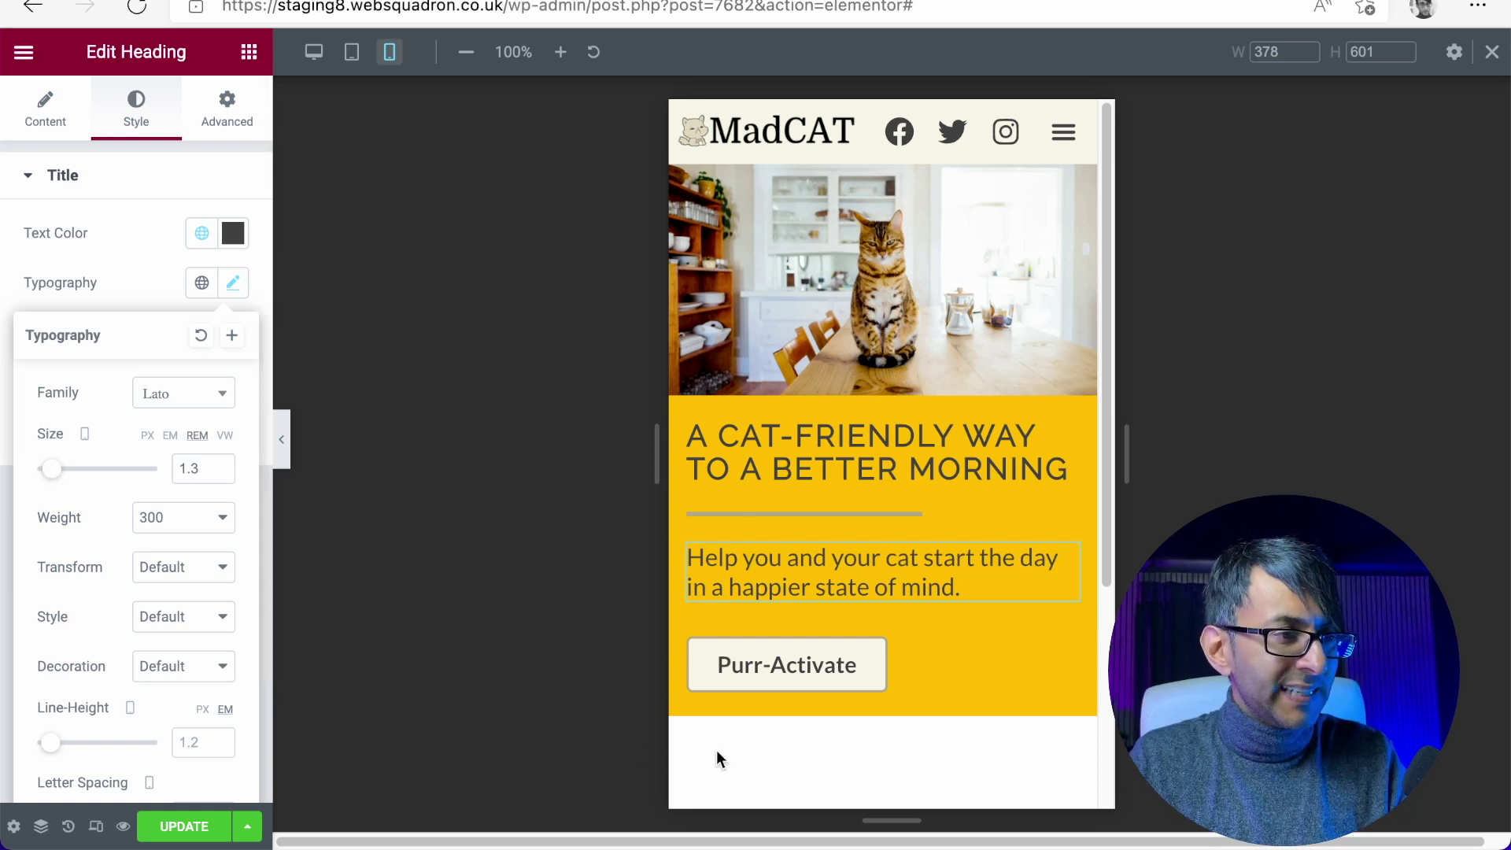
pyautogui.click(1067, 639)
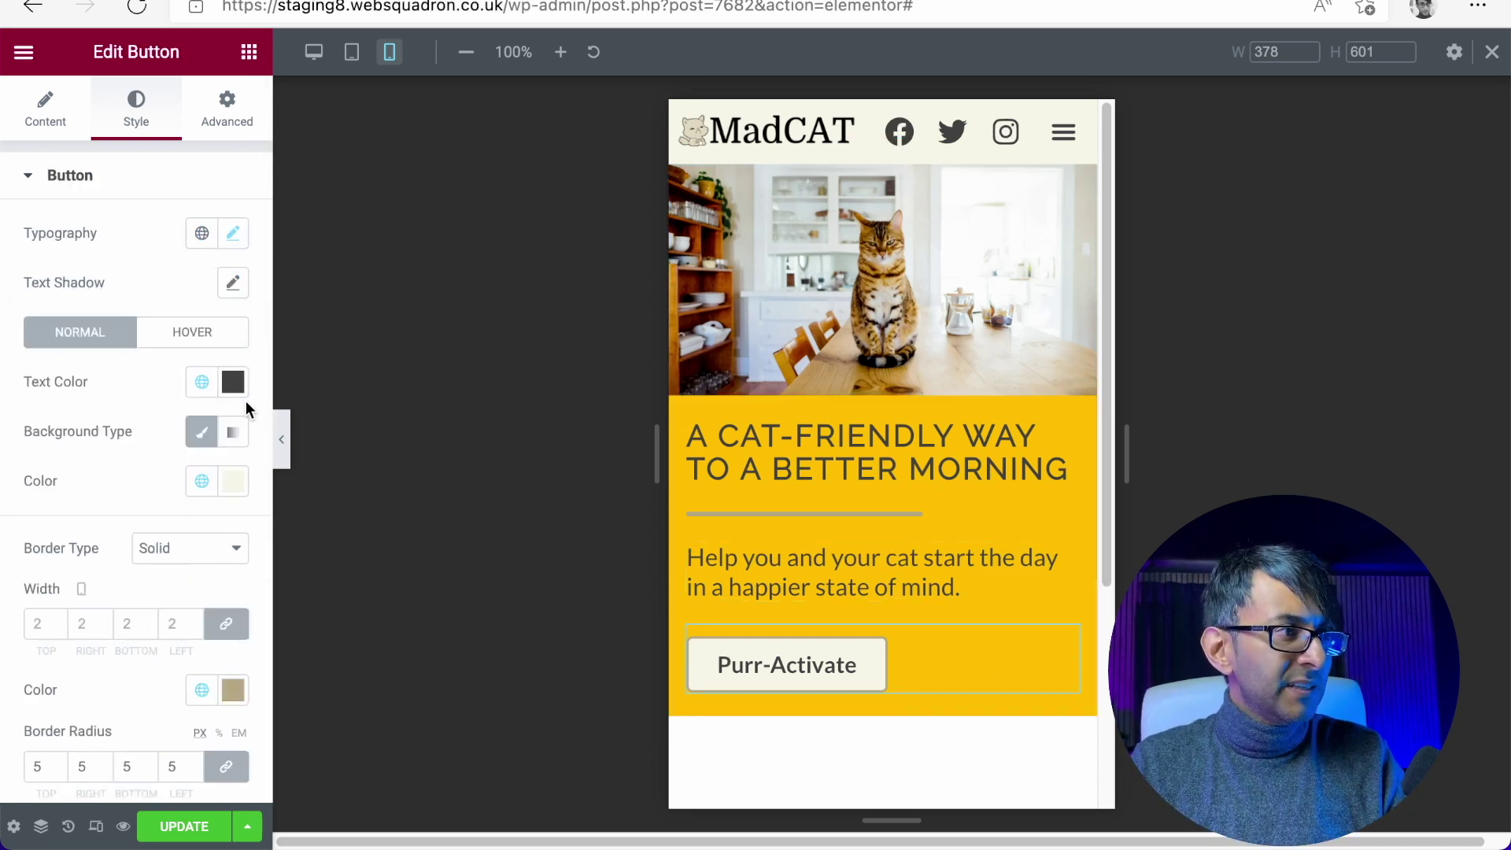
# - Try the Purr-Activate button's alignment options and settle on Center for mobile
pyautogui.click(24, 103)
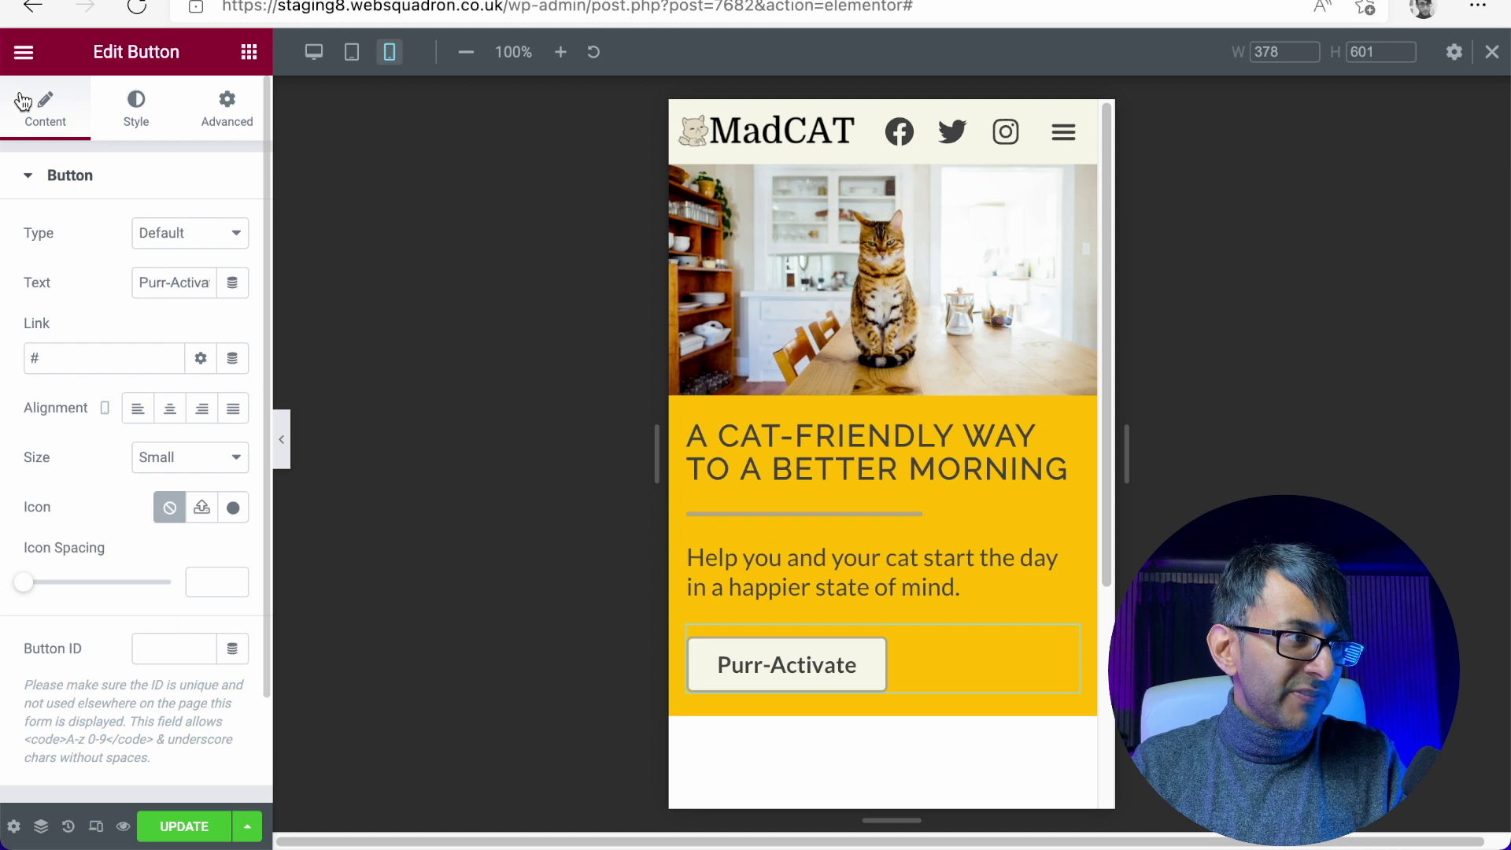
pyautogui.click(170, 417)
pyautogui.click(230, 411)
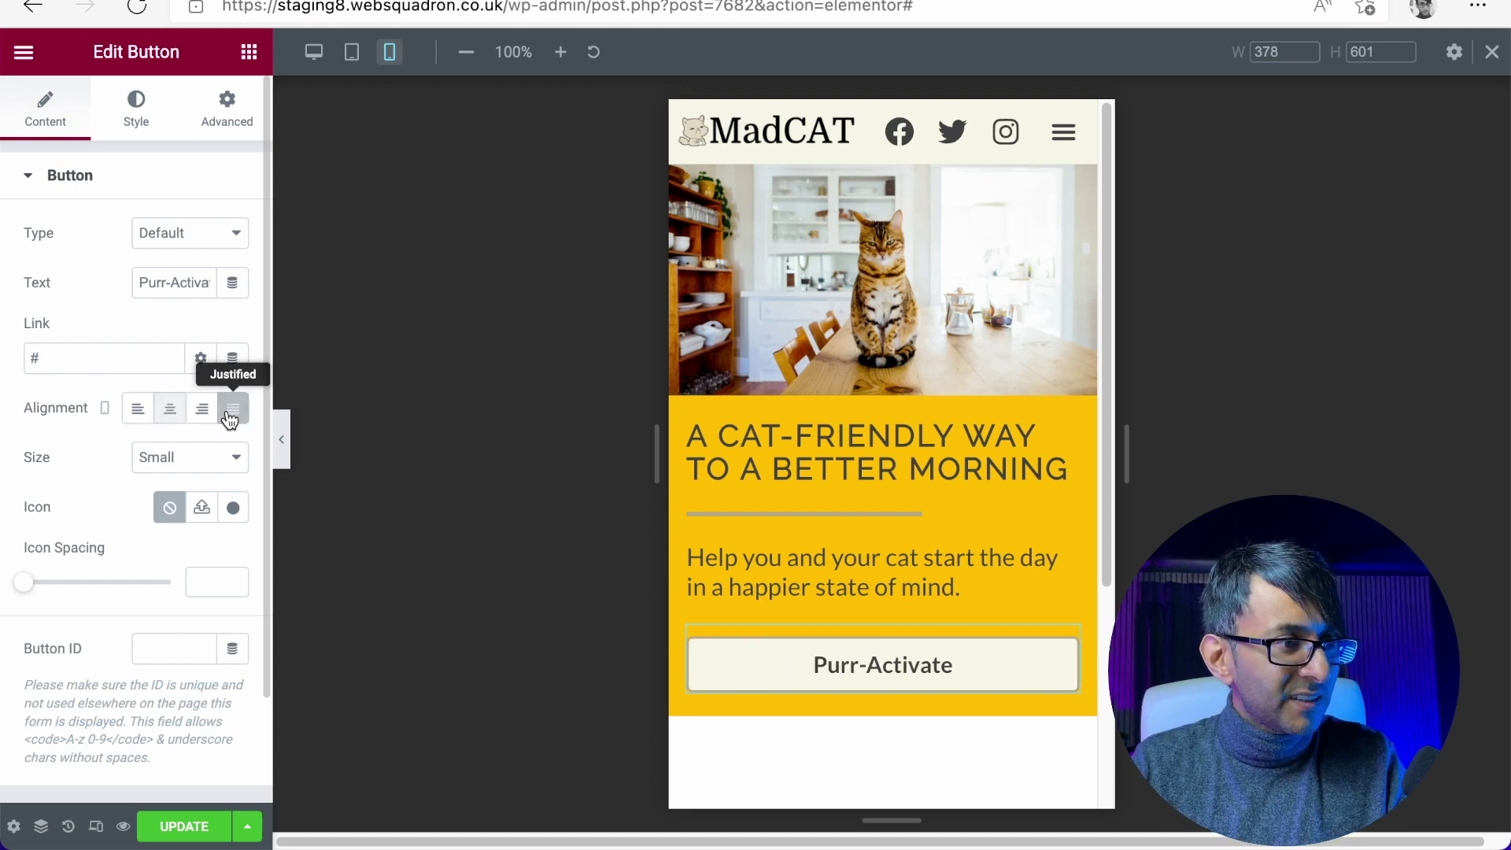
pyautogui.click(211, 419)
pyautogui.click(178, 422)
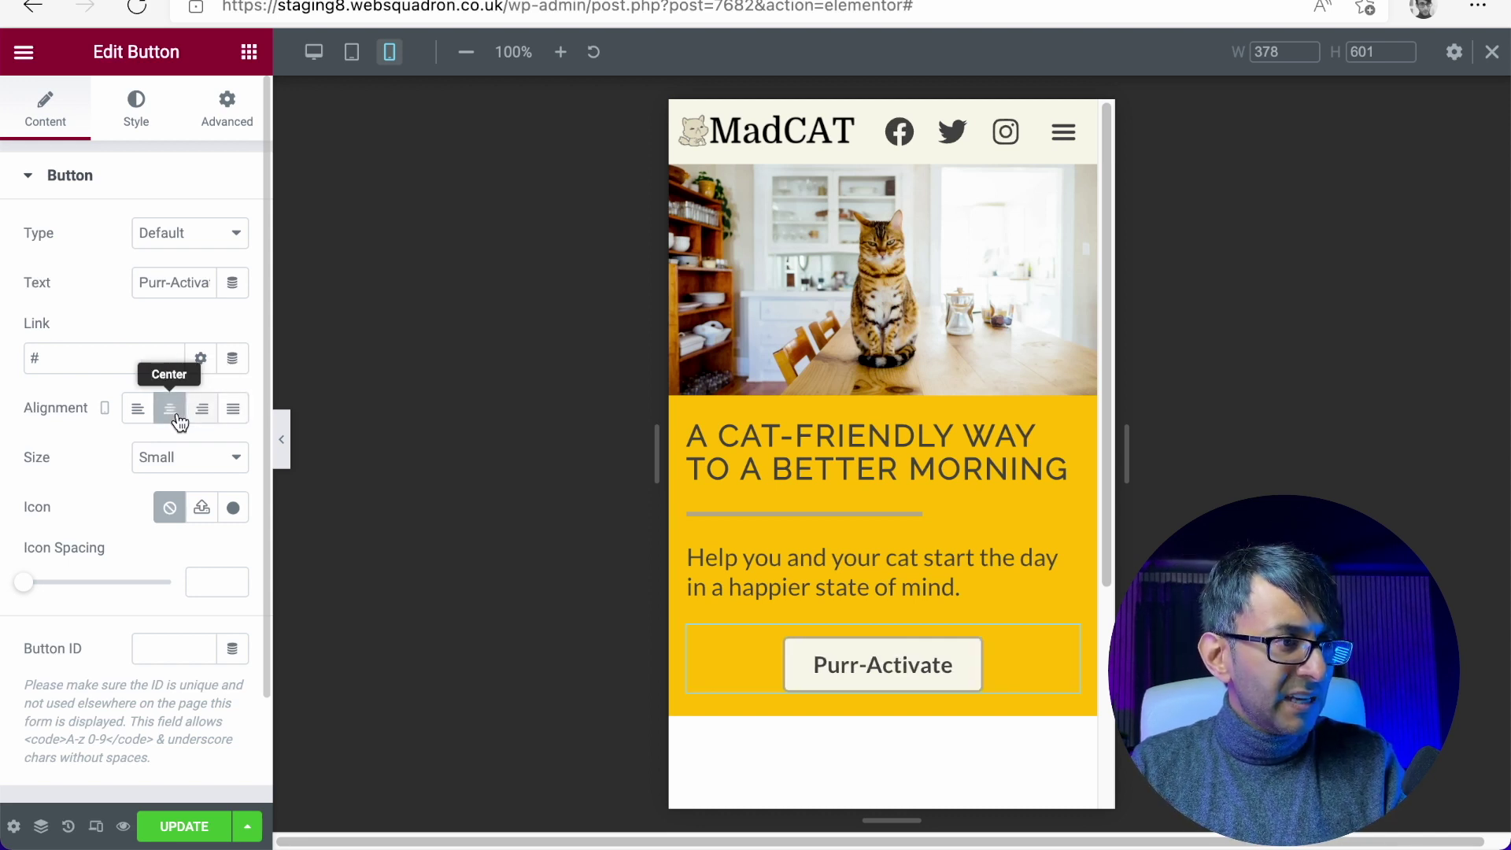
pyautogui.click(150, 416)
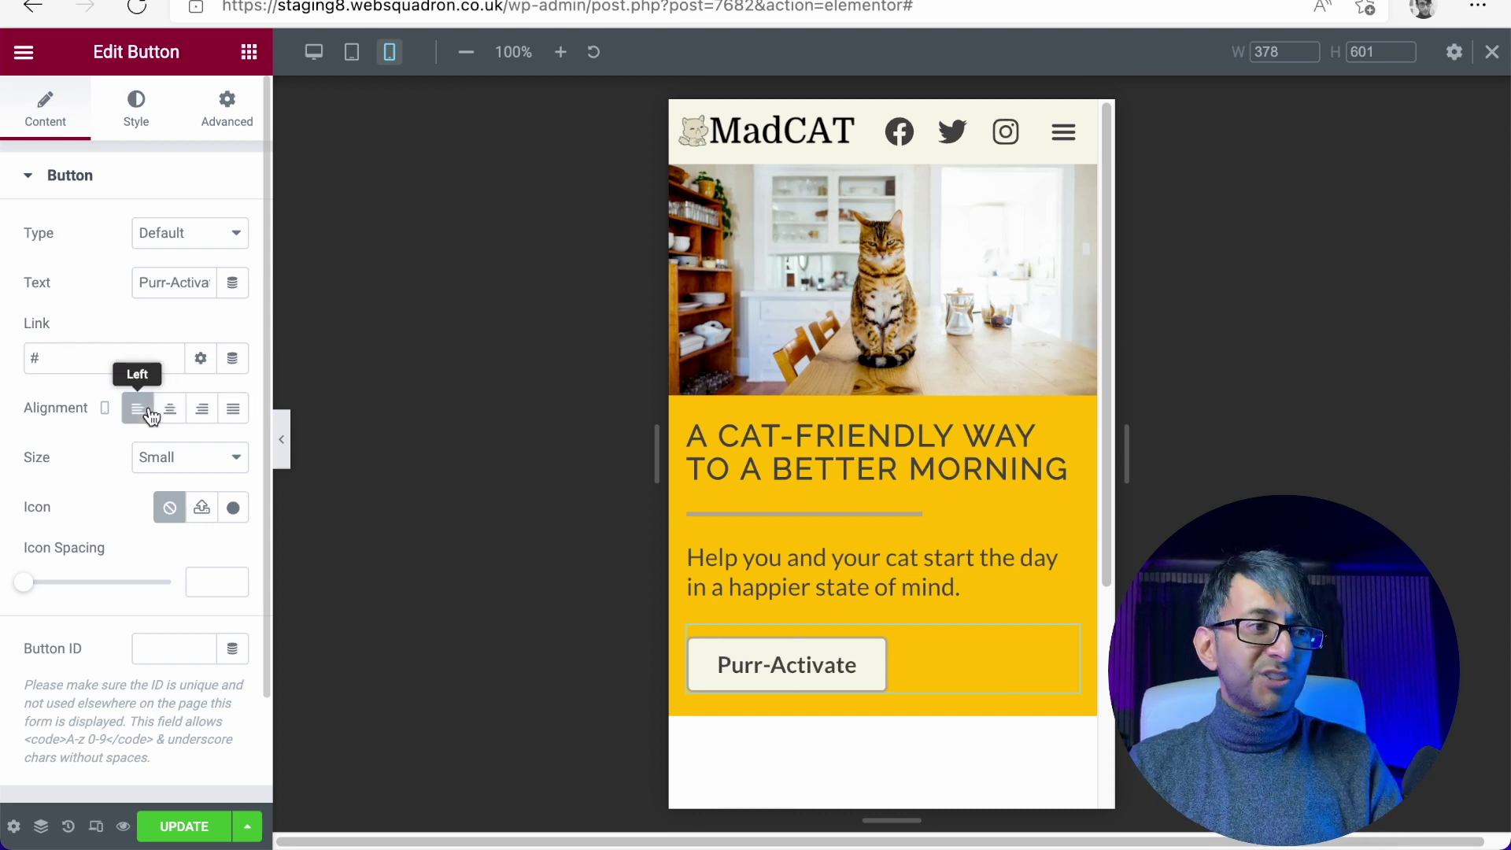
pyautogui.click(165, 413)
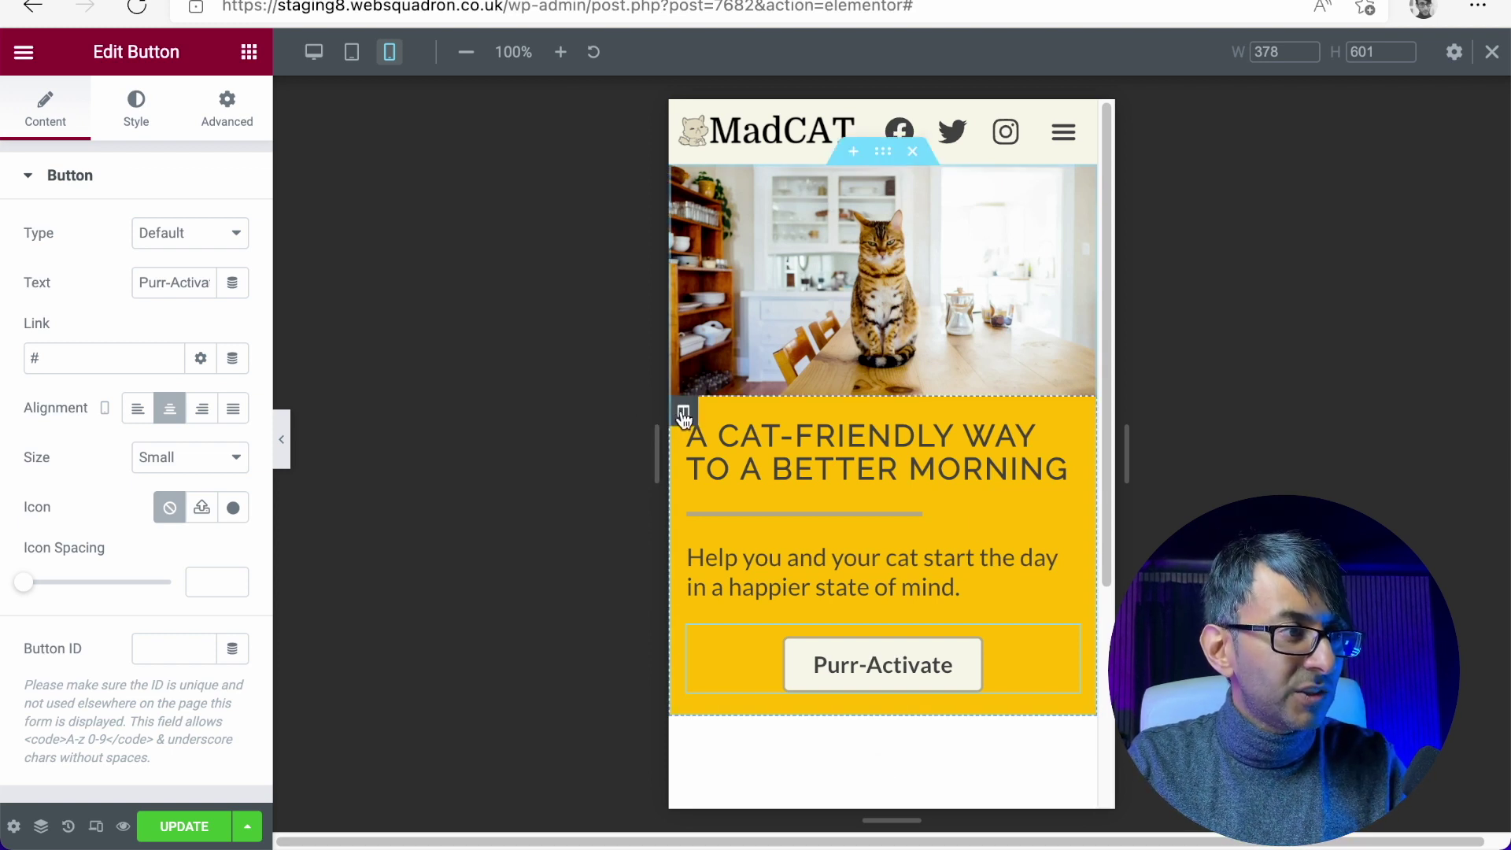
pyautogui.click(683, 413)
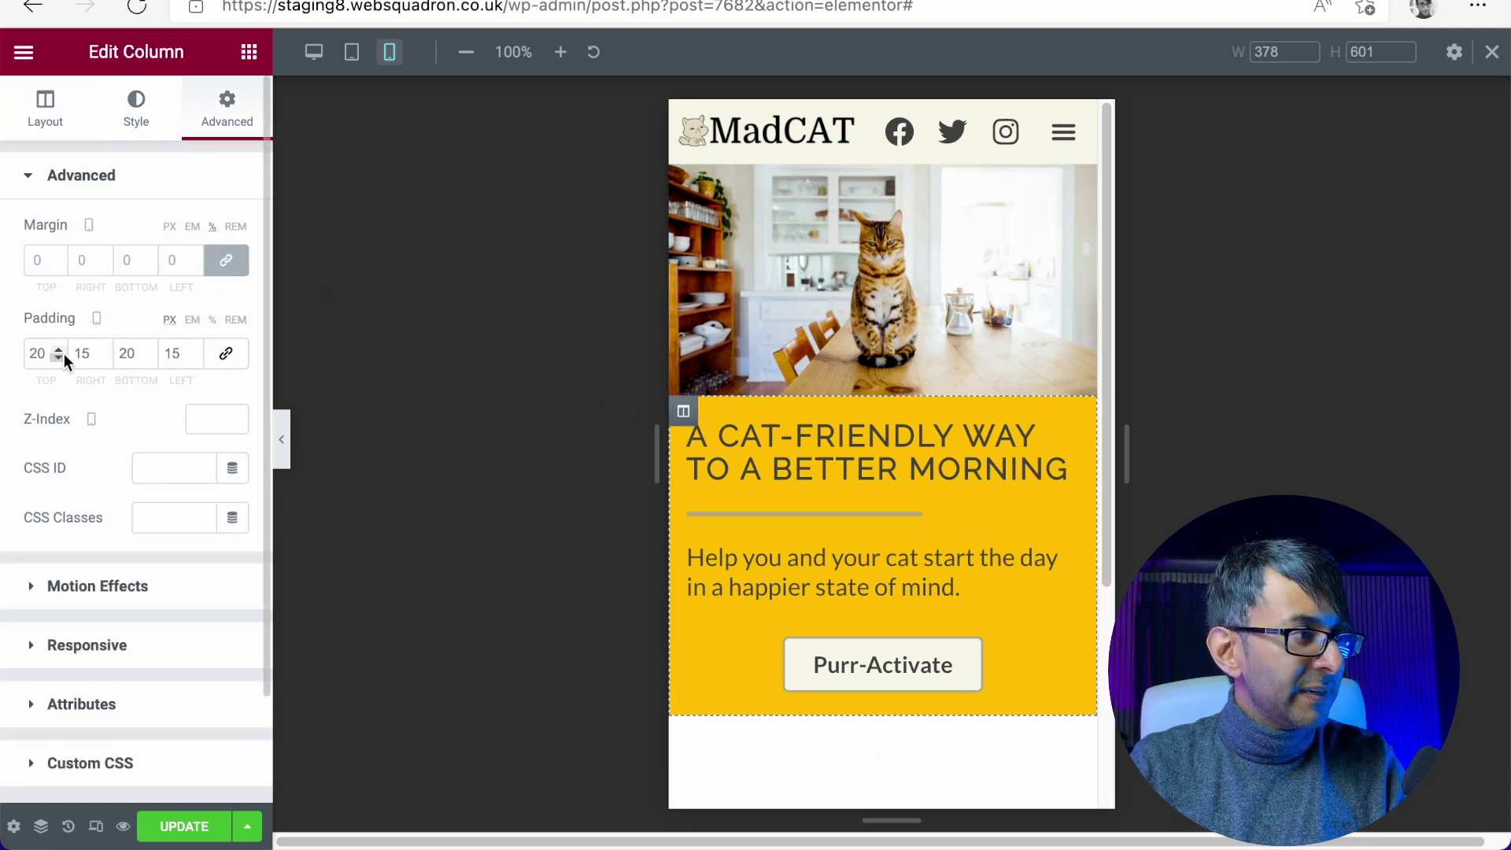
# - Change the yellow column's mobile padding to Top 40, Right 20, Bottom 40, Left 20 px
pyautogui.moveTo(87, 353); pyautogui.dragTo(69, 349)
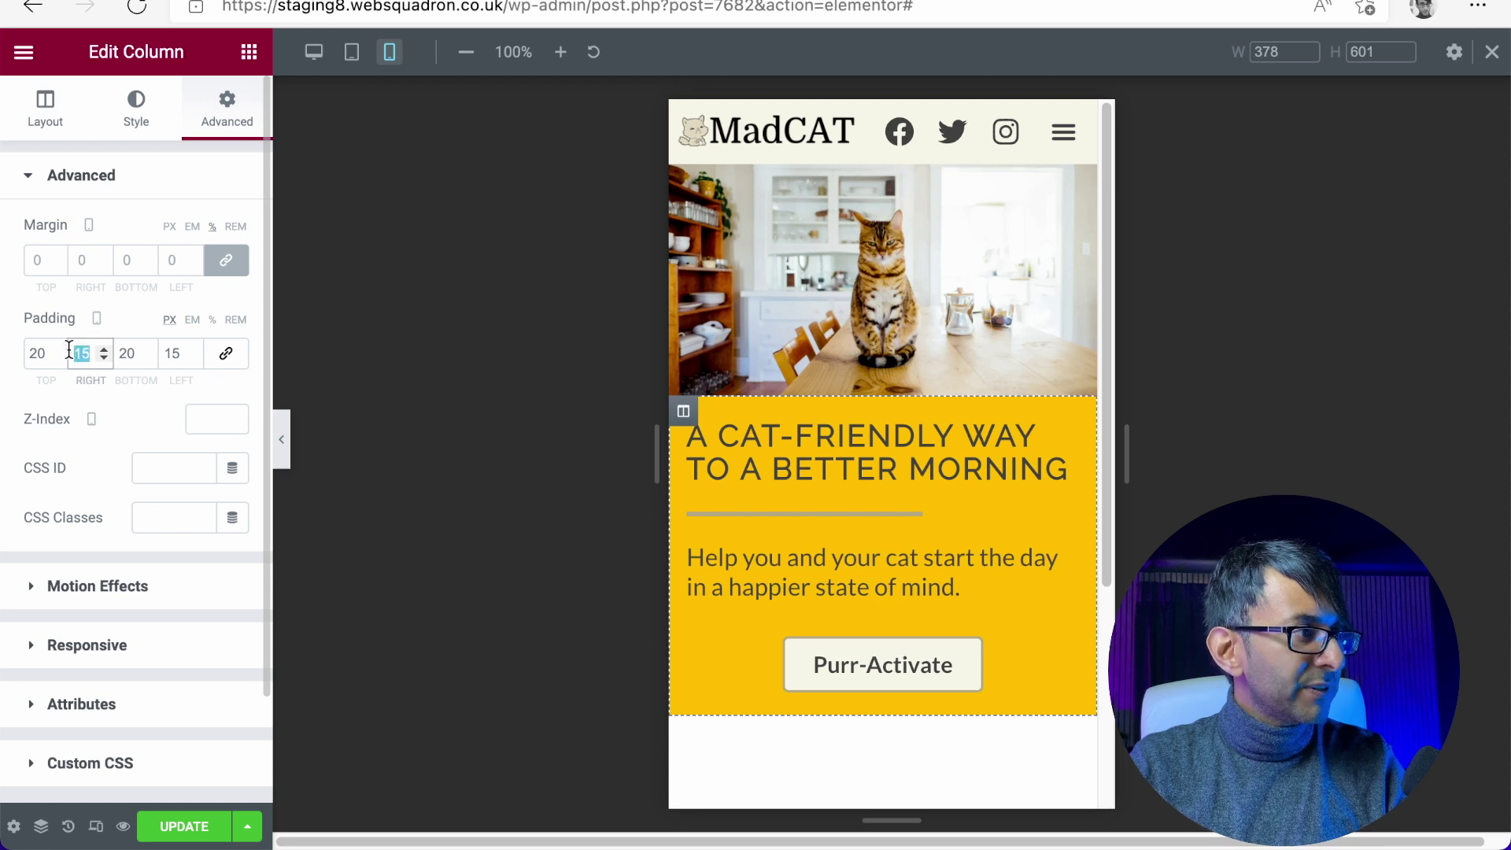
pyautogui.write('20')
pyautogui.press('Tab')
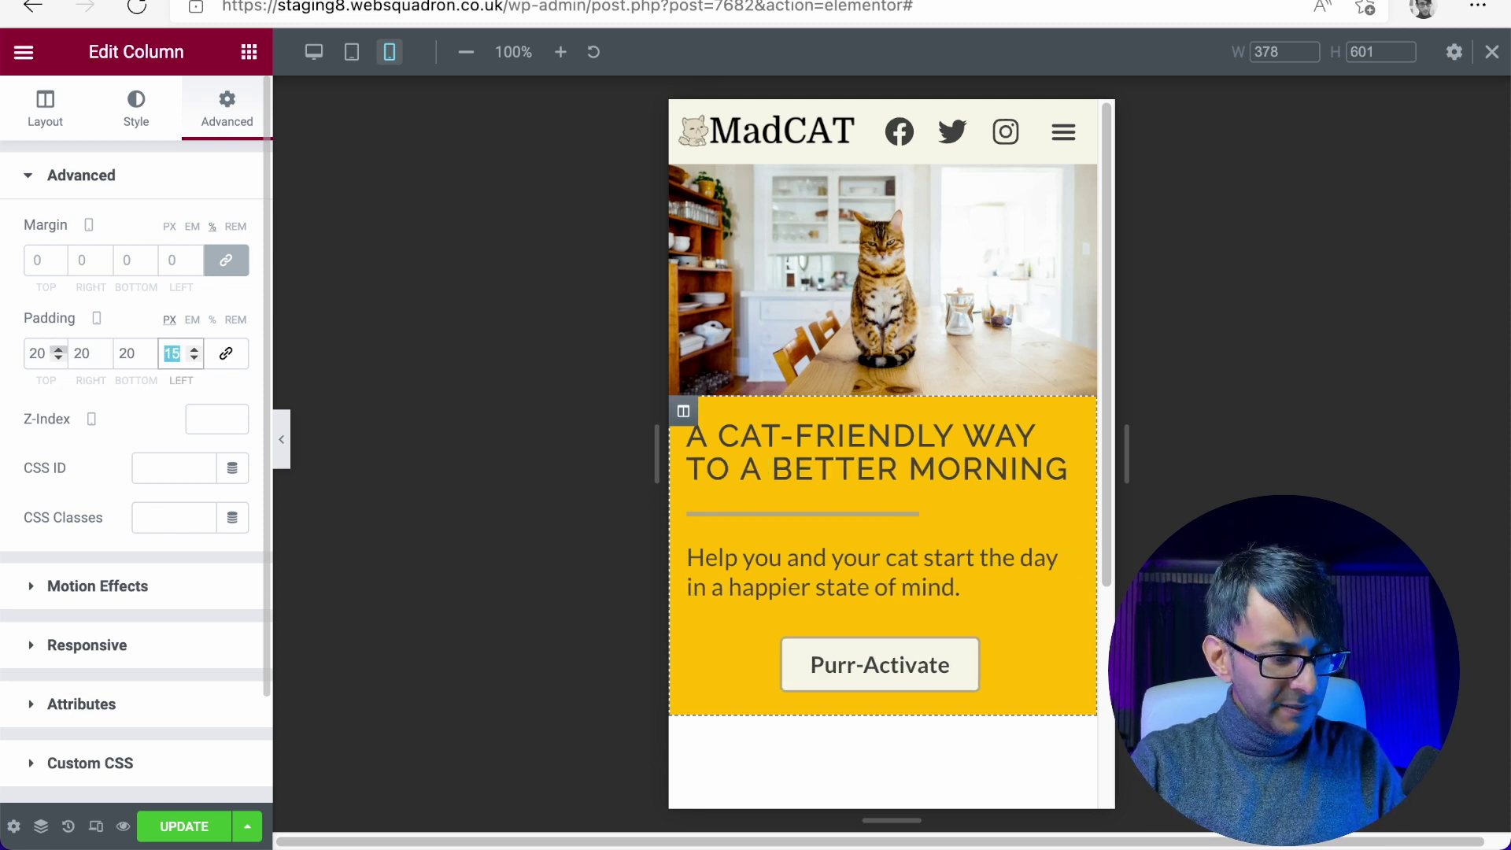
pyautogui.write('20')
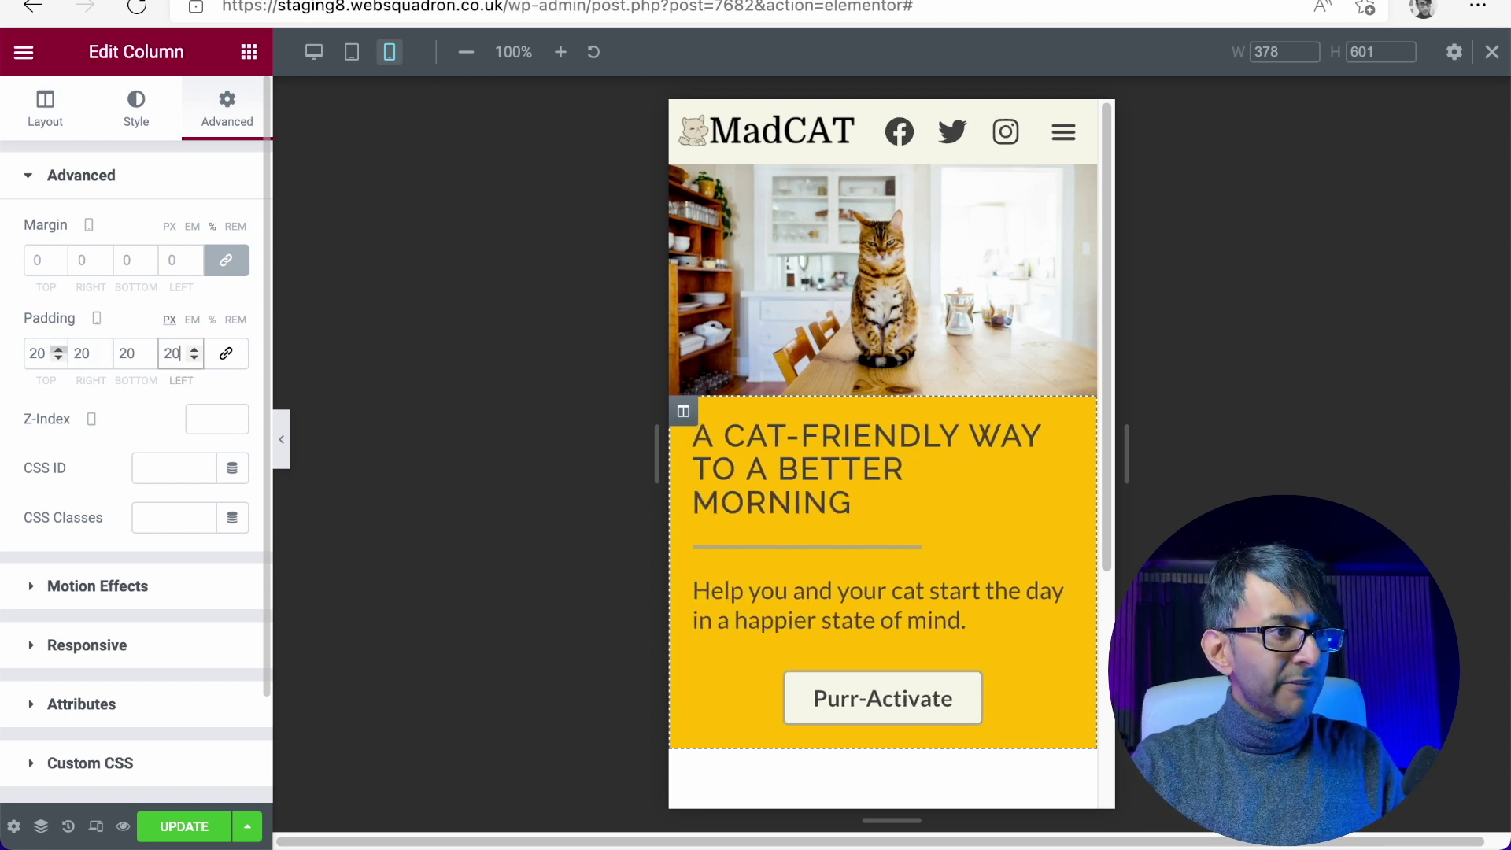
pyautogui.doubleClick(39, 354)
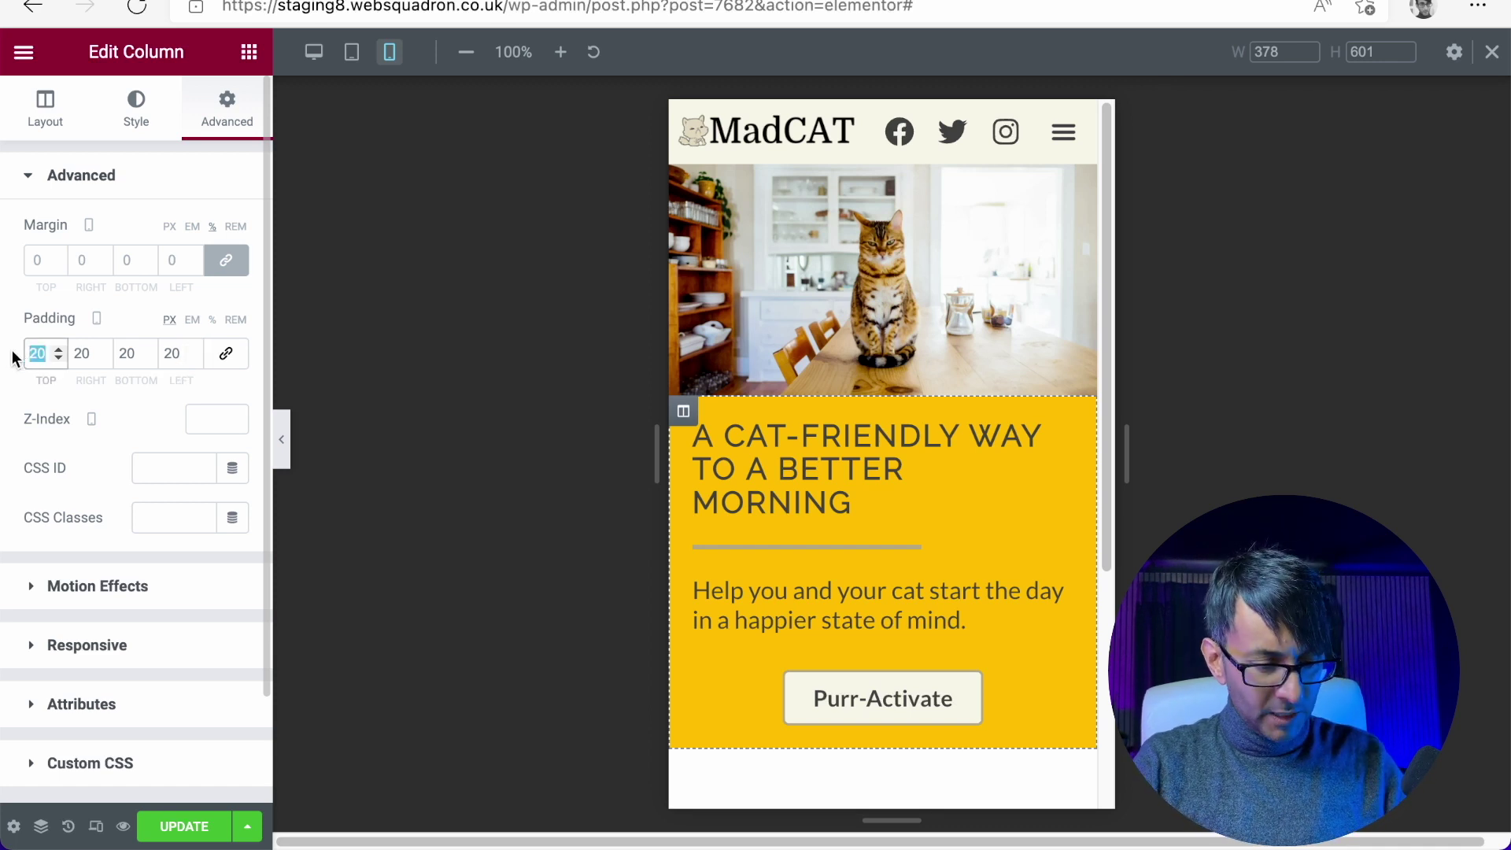
pyautogui.write('40')
pyautogui.press('Tab')
pyautogui.press('Tab')
pyautogui.write('40')
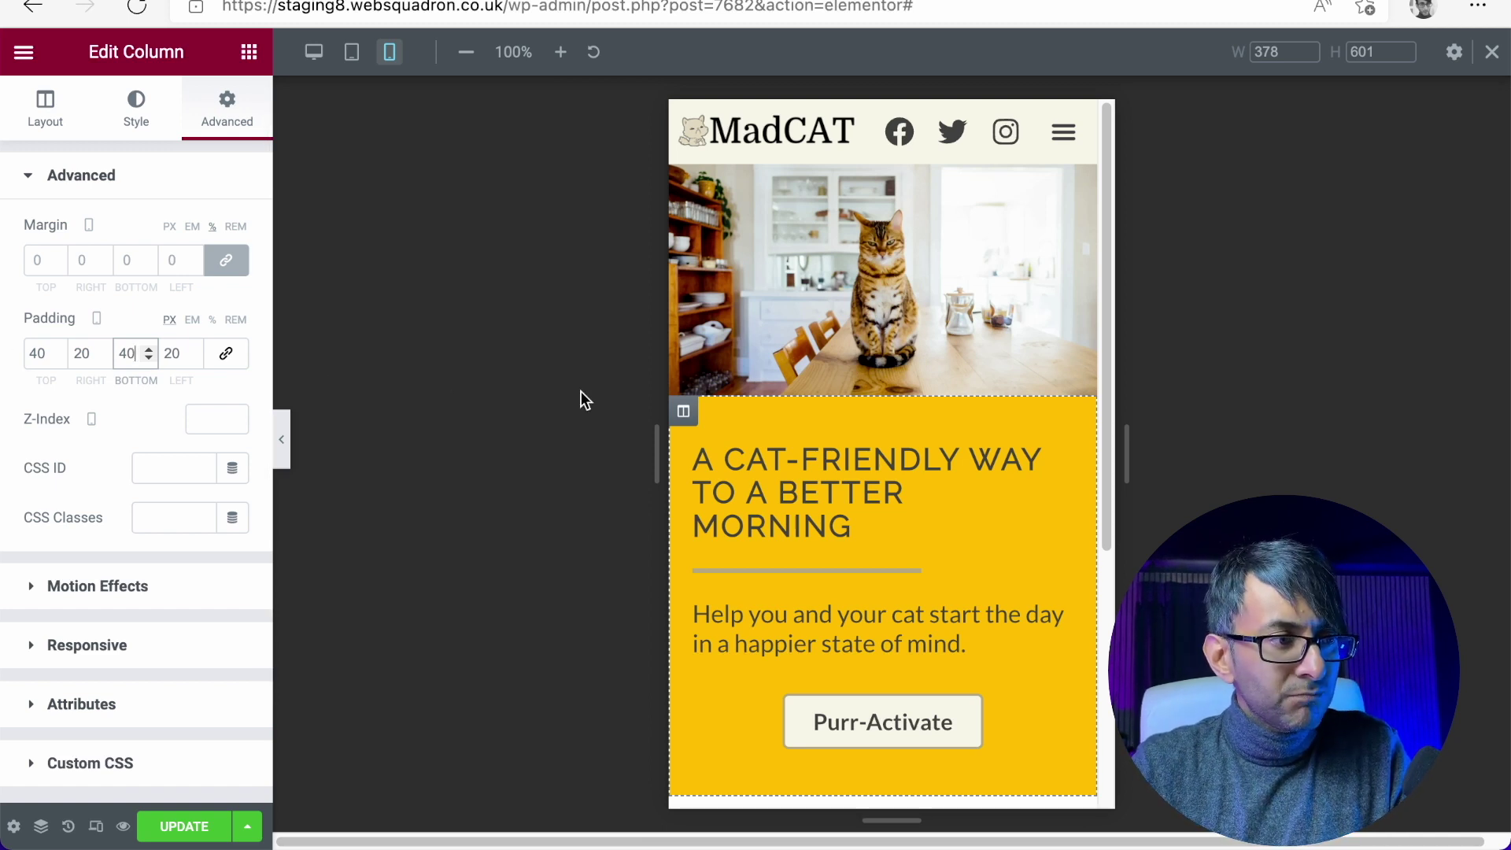
# - Unlink the Purr-Activate button's margin and set its mobile top margin to 20 px
pyautogui.click(1058, 697)
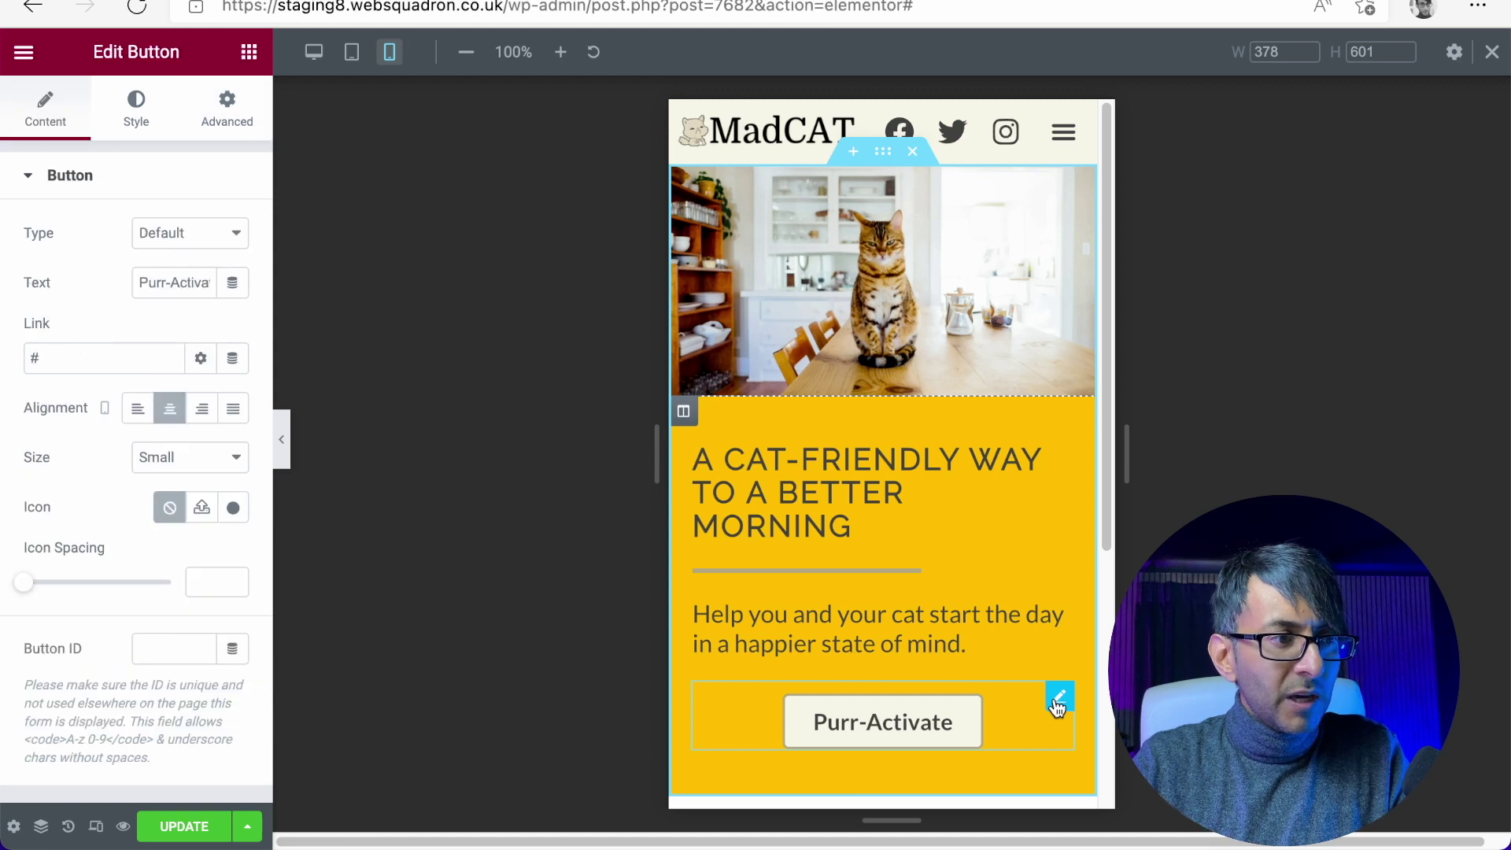
pyautogui.click(232, 114)
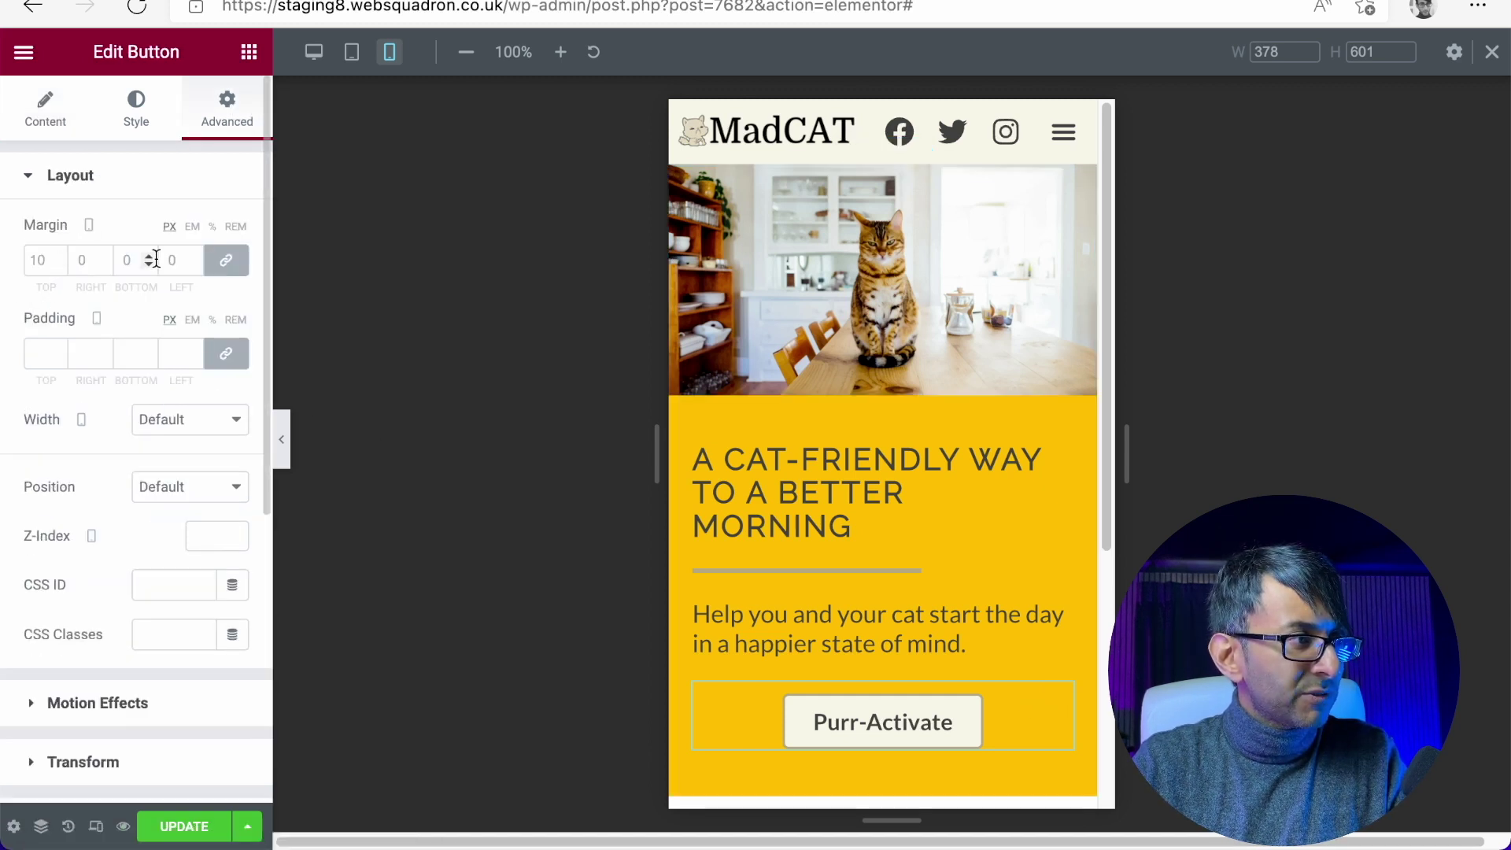
pyautogui.click(226, 261)
pyautogui.moveTo(40, 261); pyautogui.dragTo(4, 263)
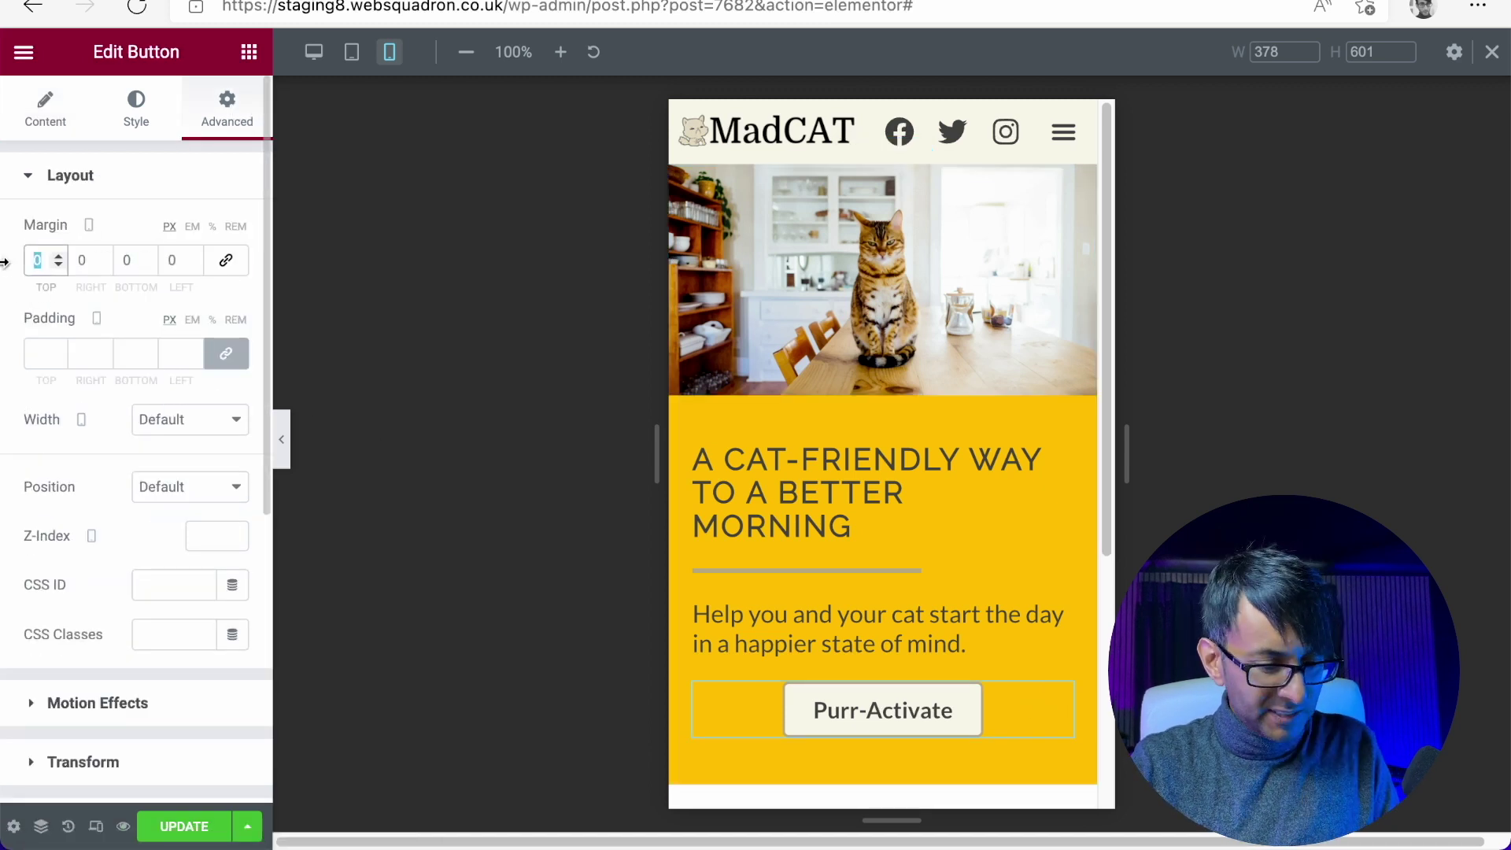
pyautogui.write('20')
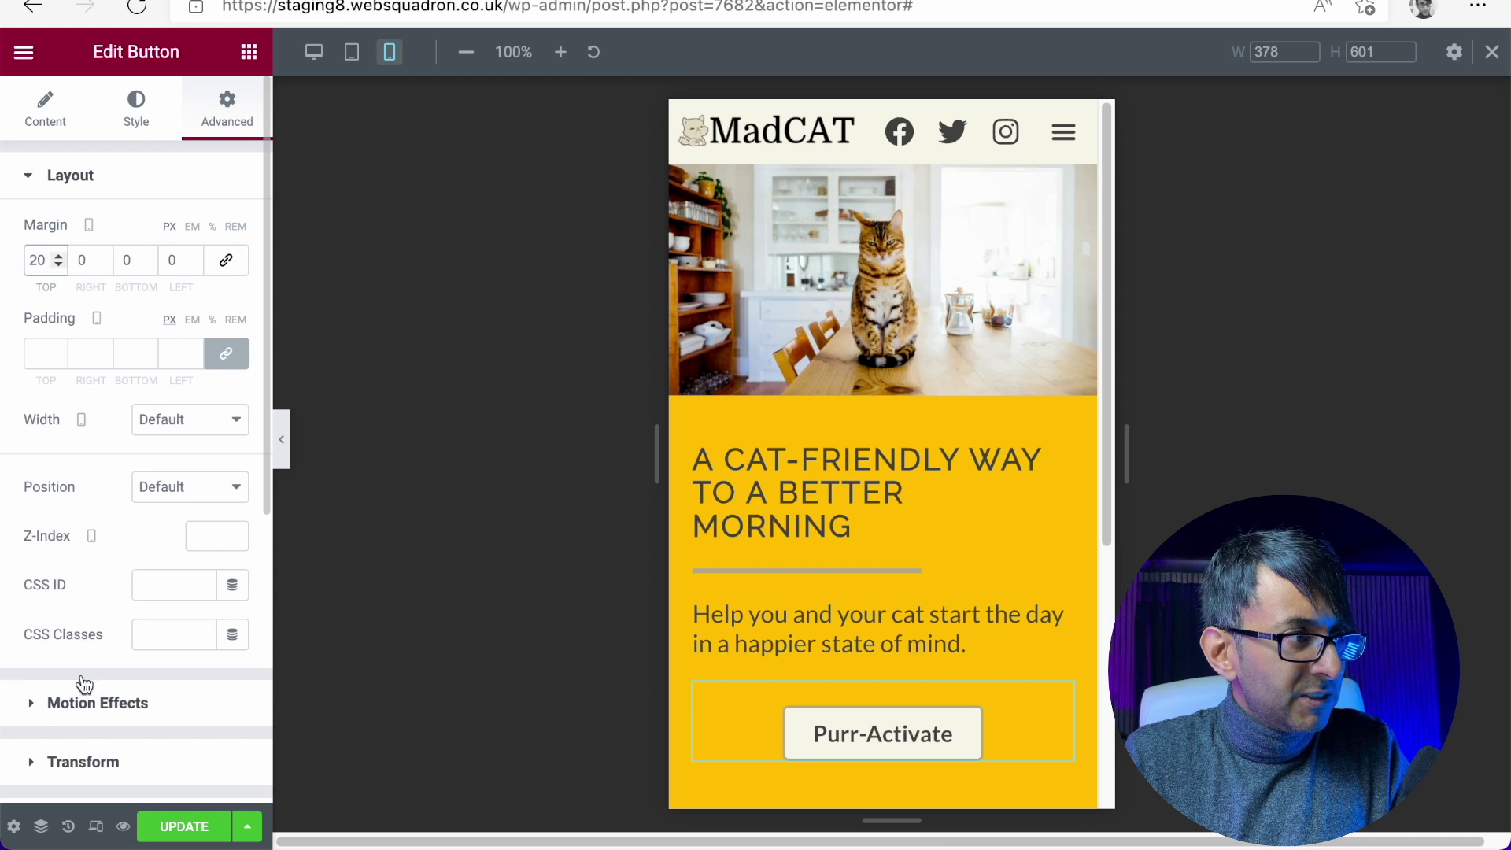
pyautogui.click(282, 447)
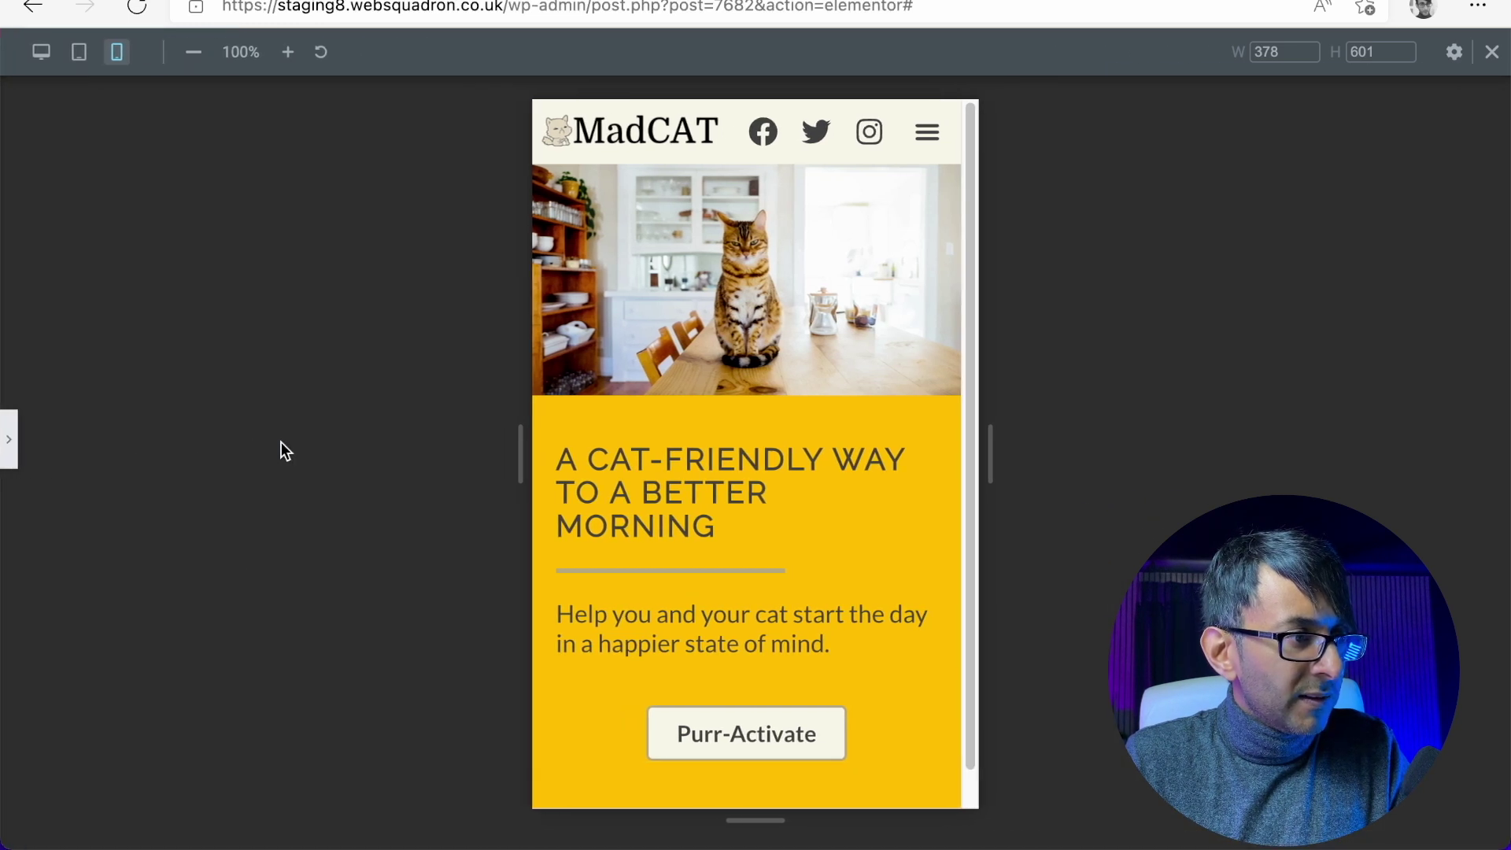
pyautogui.moveTo(965, 419); pyautogui.dragTo(962, 570)
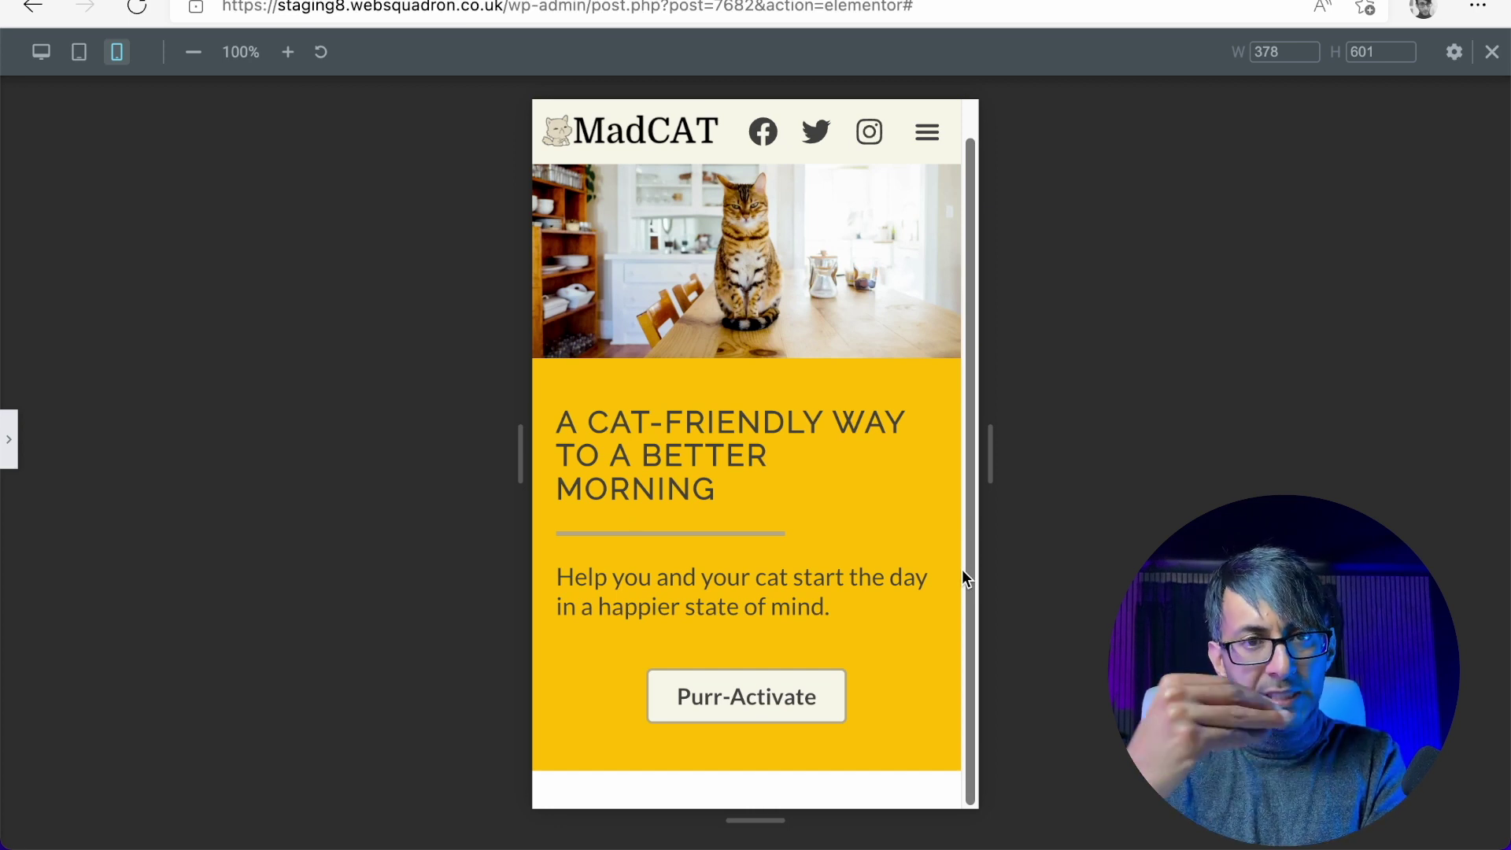
pyautogui.moveTo(963, 570); pyautogui.dragTo(965, 640)
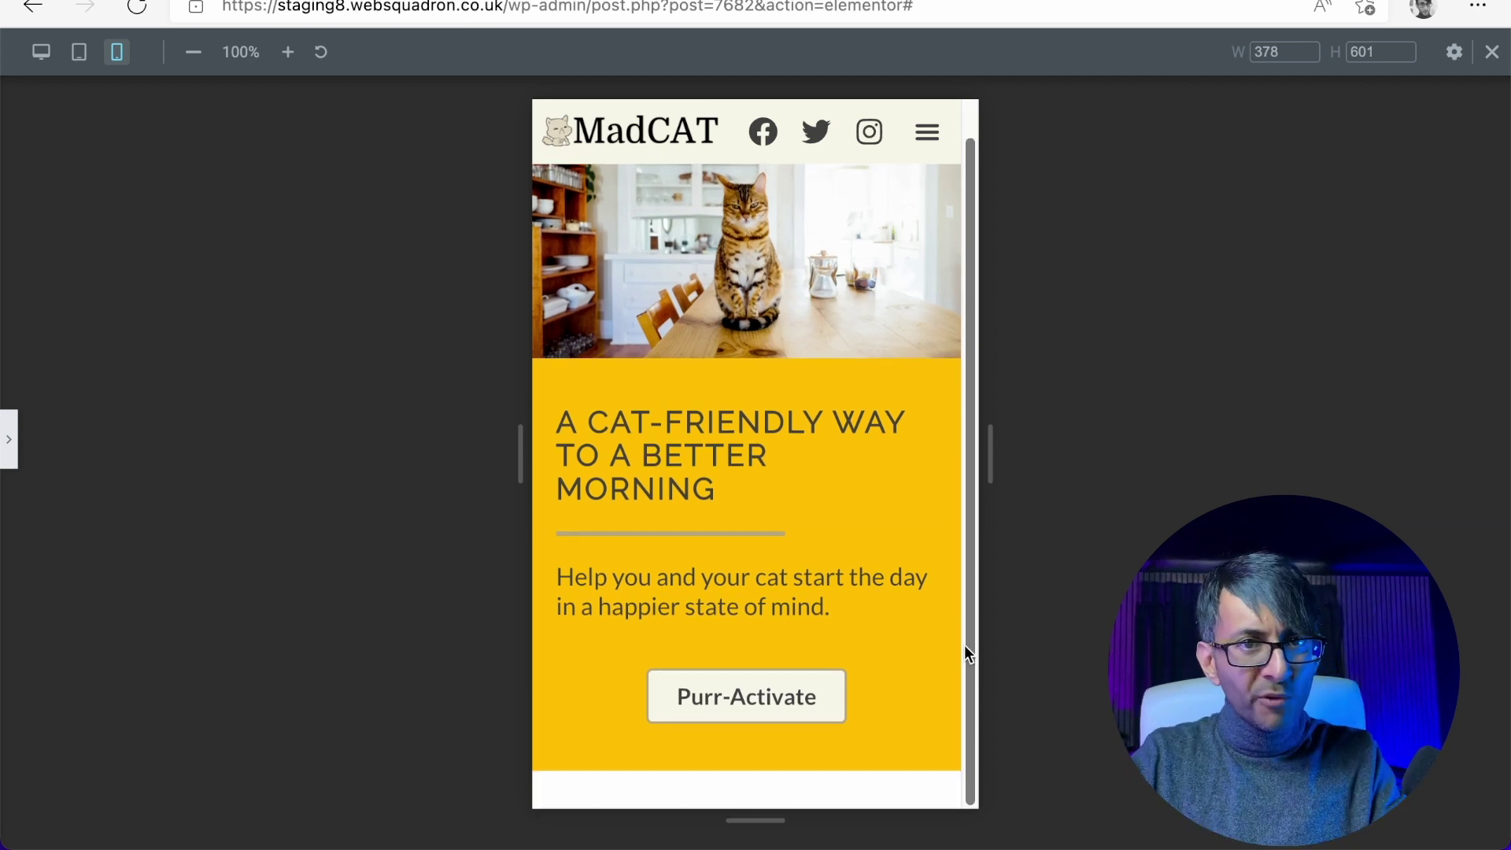
pyautogui.moveTo(966, 642); pyautogui.dragTo(968, 416)
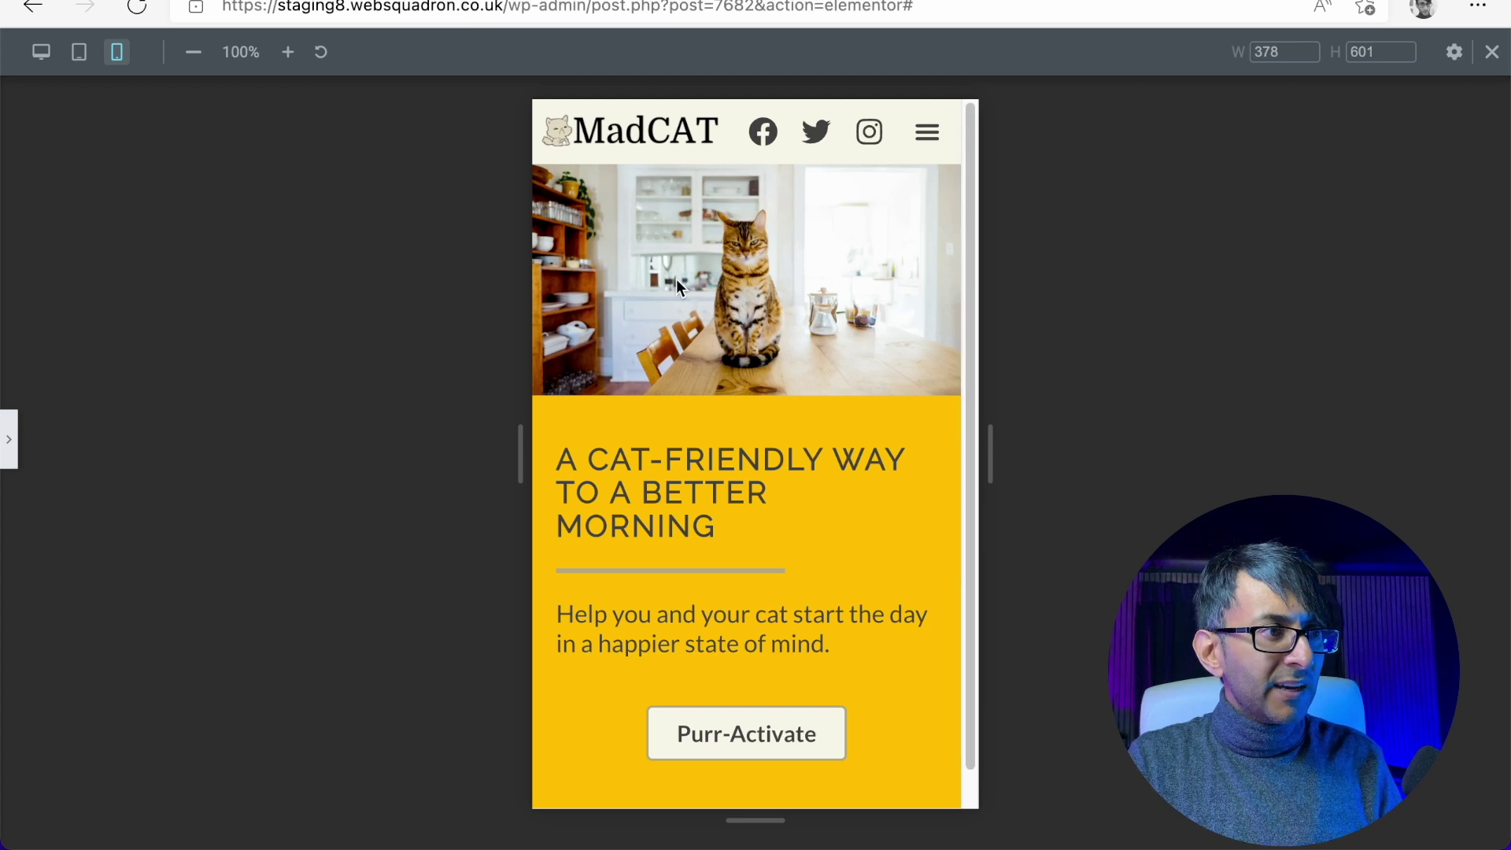
pyautogui.click(9, 439)
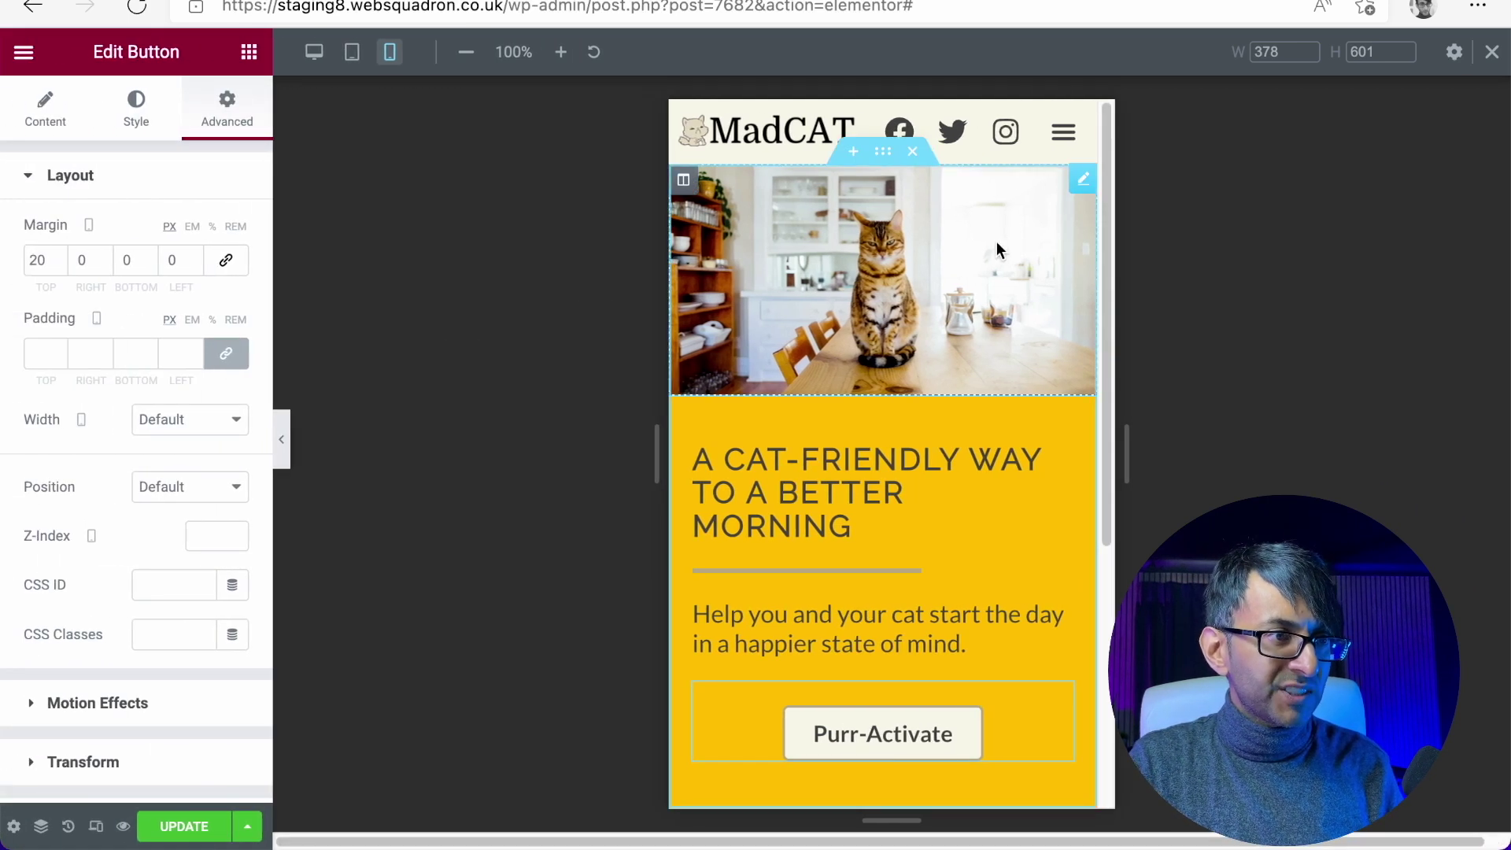
# - Raise the image column's mobile spacer height to 224 px so the cat photo area is taller
pyautogui.click(1078, 185)
pyautogui.moveTo(51, 261); pyautogui.dragTo(71, 269)
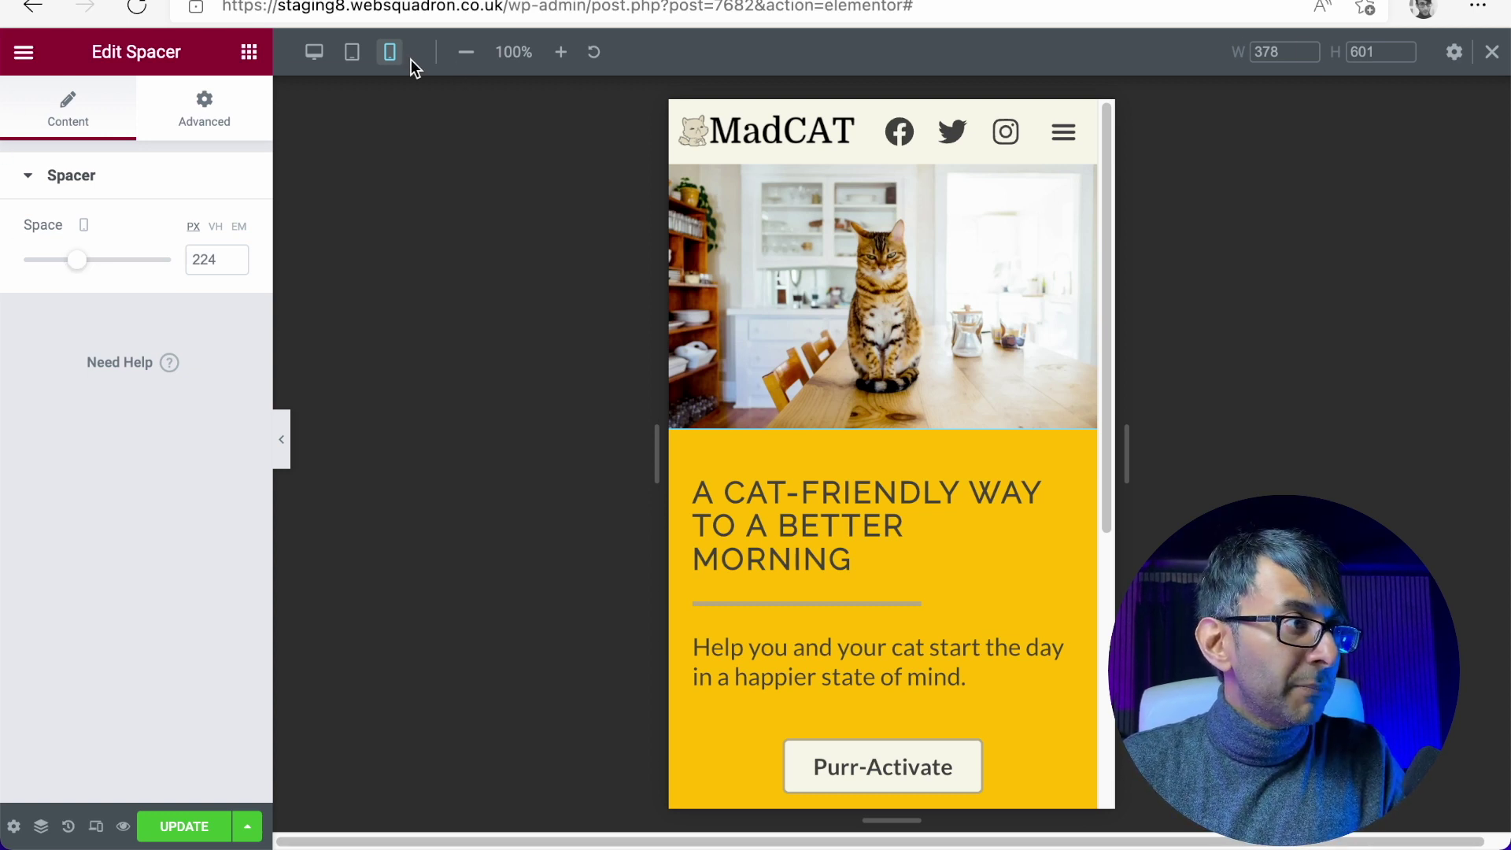
# - Switch the preview to desktop width to confirm the 423 px spacer and side-by-side layout
pyautogui.click(314, 53)
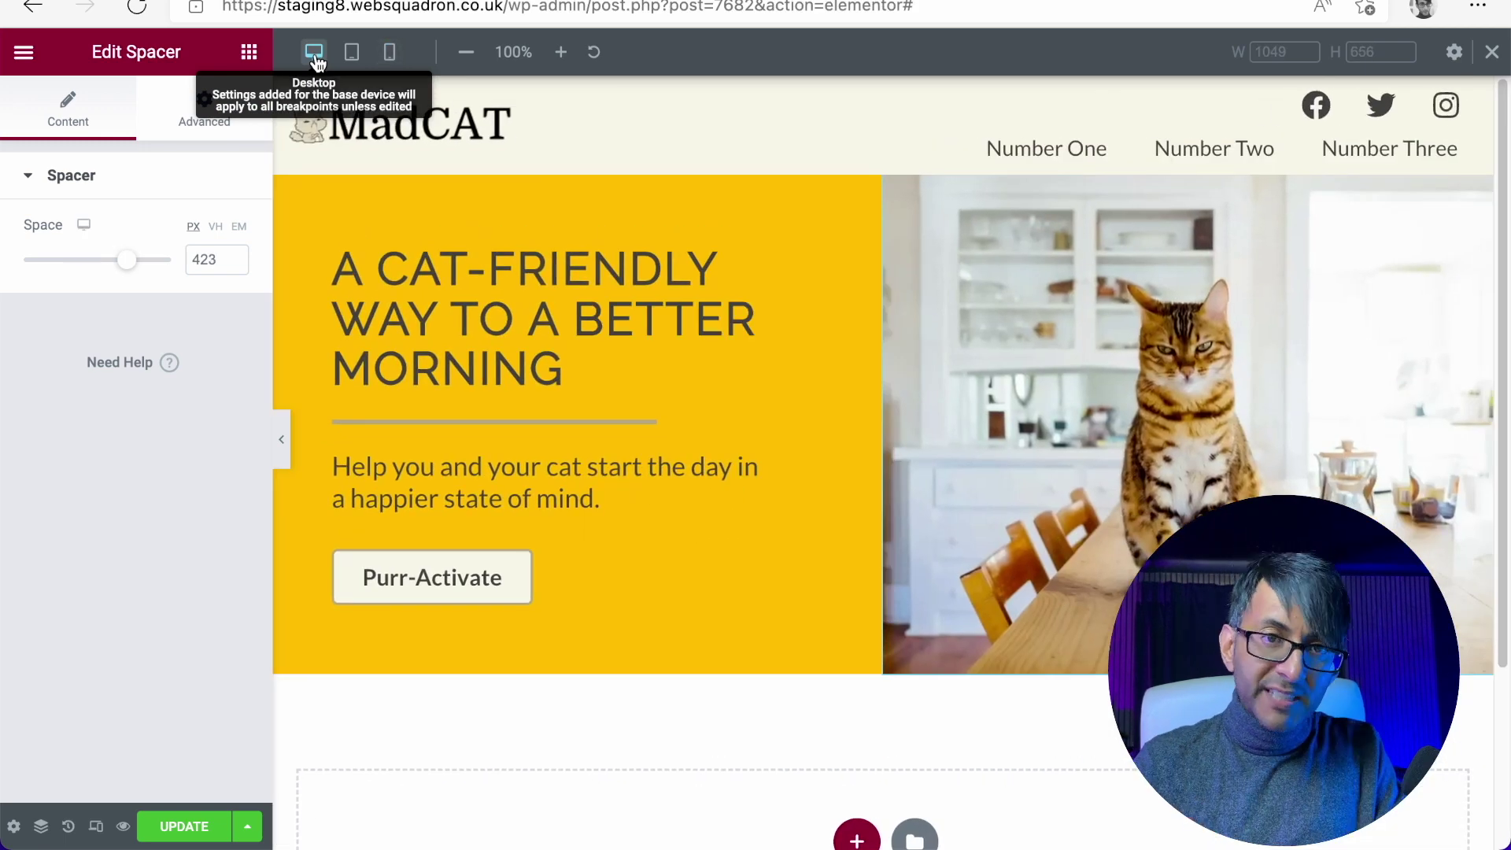